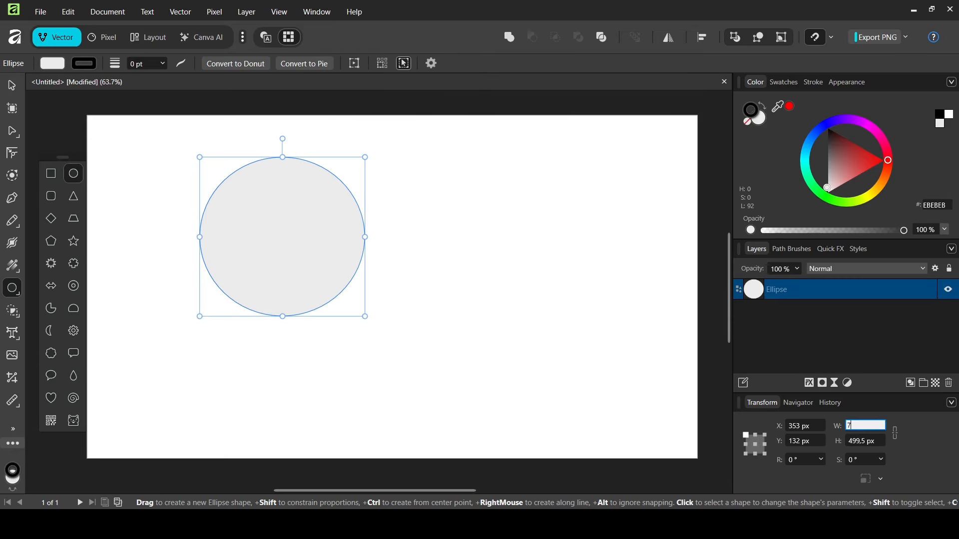
# Set the ellipse's width and height to 700 px each and lock its aspect ratio
pyautogui.write('700')
pyautogui.press('Return')
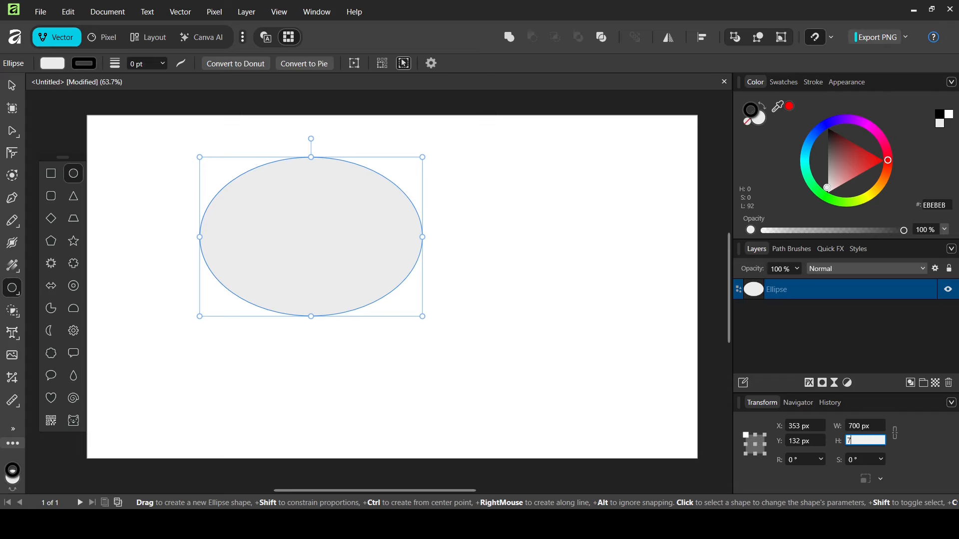
pyautogui.write('700')
pyautogui.press('Return')
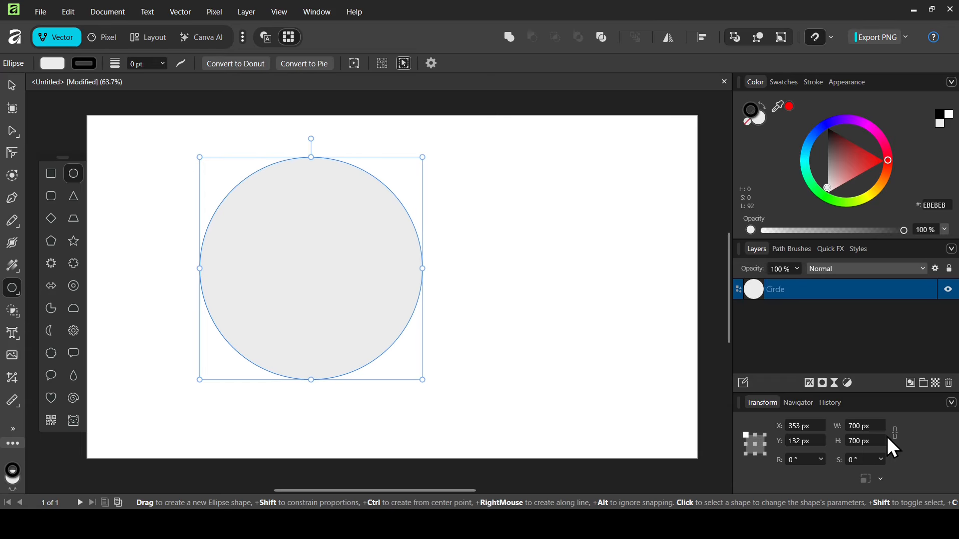
pyautogui.click(894, 437)
# Move the circle to the exact centre of the page with snapping
pyautogui.click(10, 85)
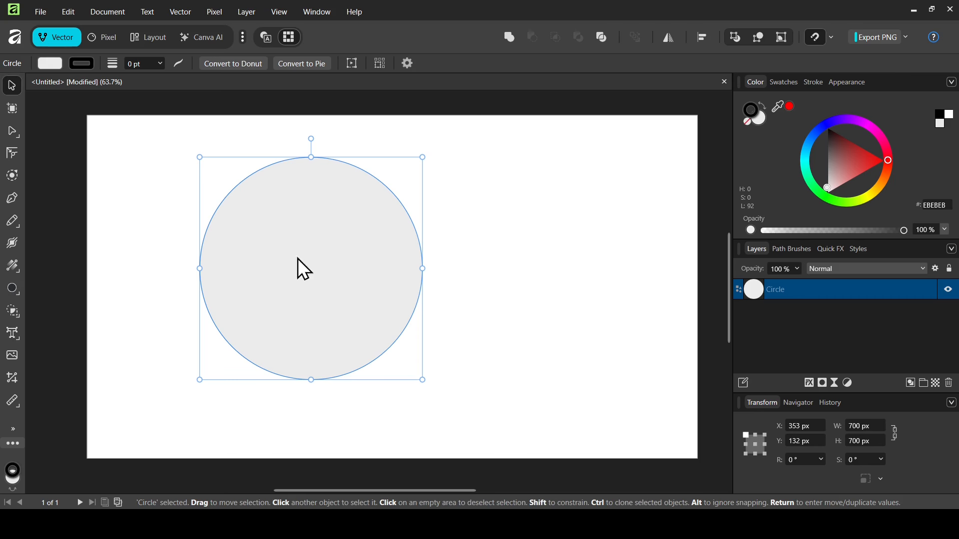
pyautogui.moveTo(298, 259); pyautogui.dragTo(377, 281)
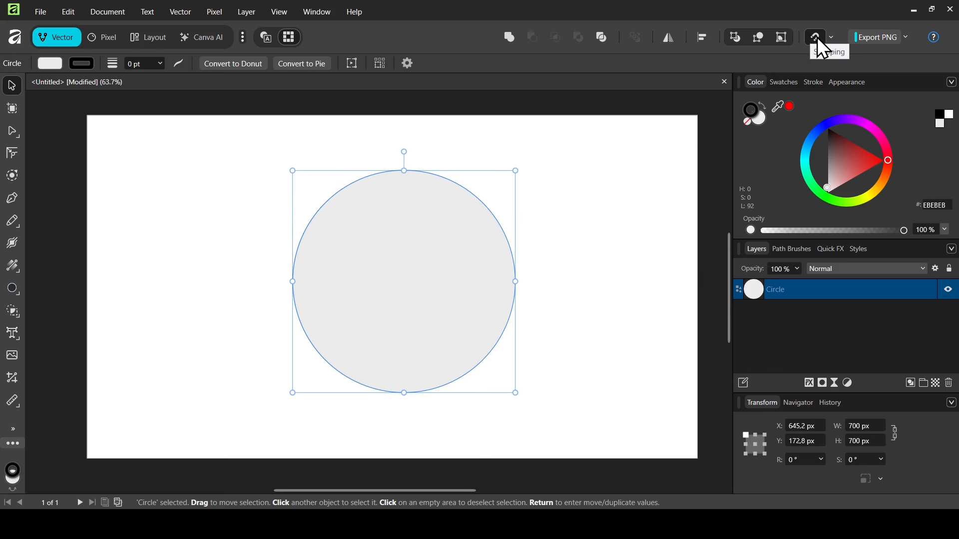
pyautogui.click(831, 38)
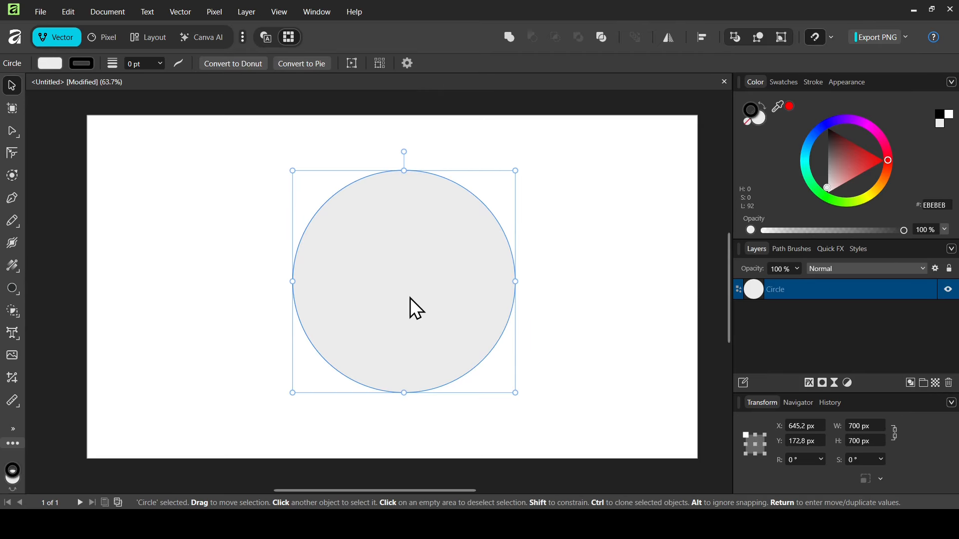
pyautogui.moveTo(409, 297)
pyautogui.mouseDown()
pyautogui.moveTo(432, 301)
pyautogui.moveTo(399, 299)
pyautogui.mouseUp()
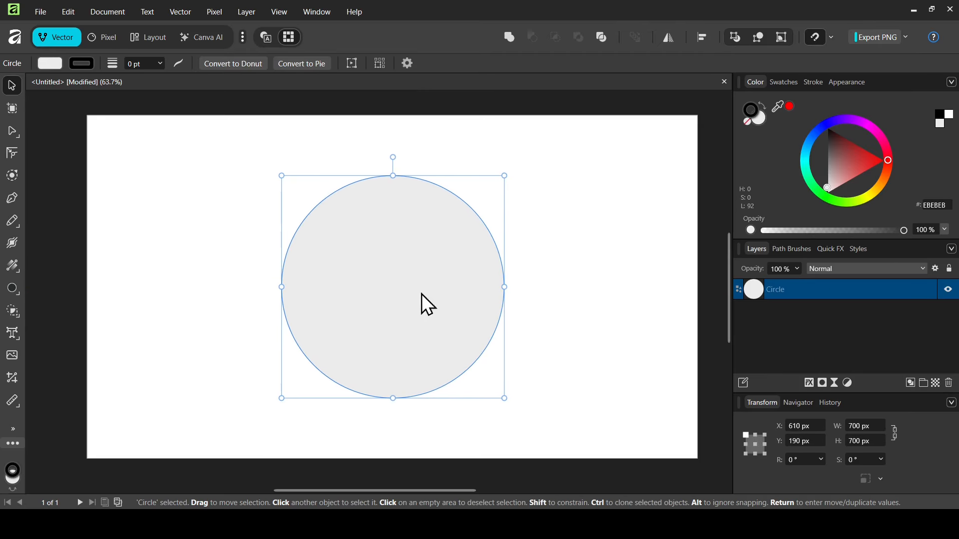
# Remove the circle's fill and give it a 1 pt black stroke
pyautogui.click(50, 65)
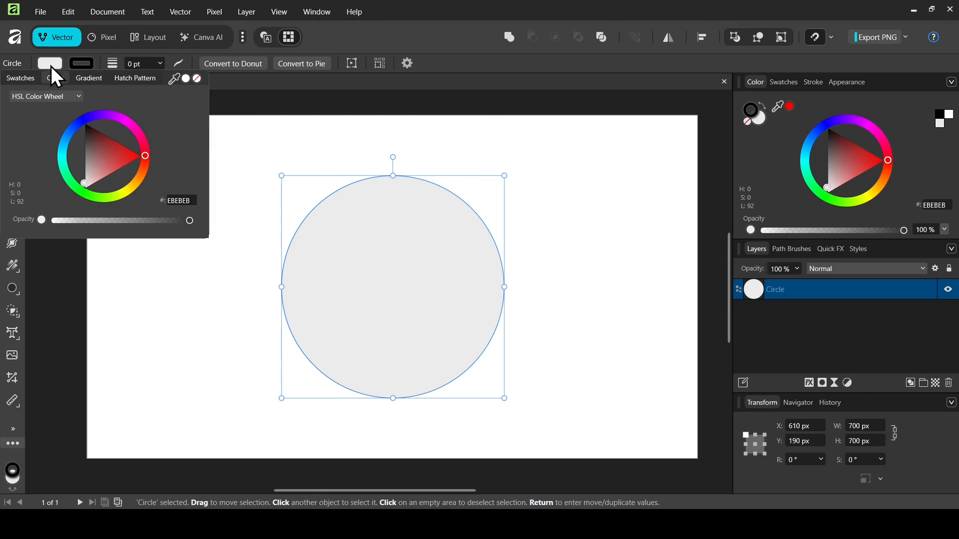
pyautogui.click(197, 79)
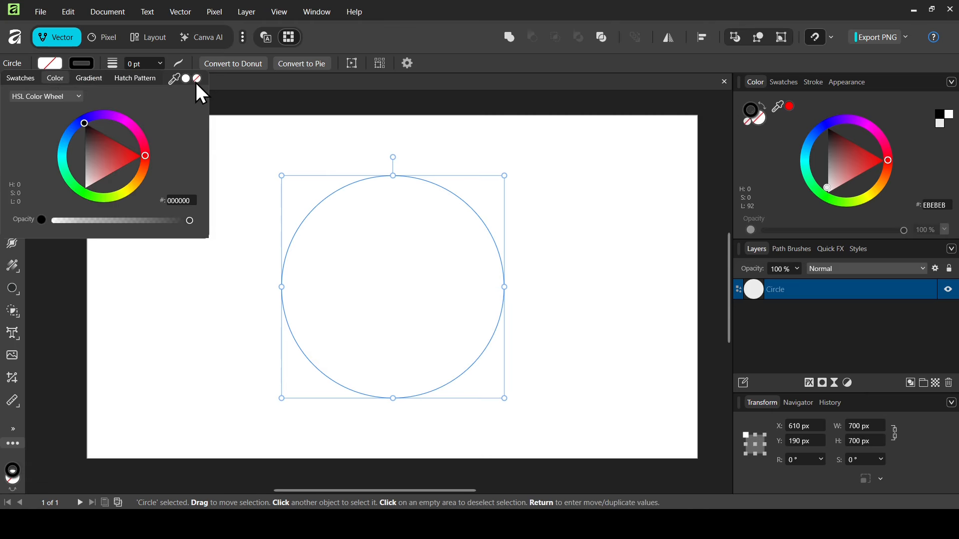
pyautogui.click(82, 64)
pyautogui.moveTo(106, 139); pyautogui.dragTo(56, 104)
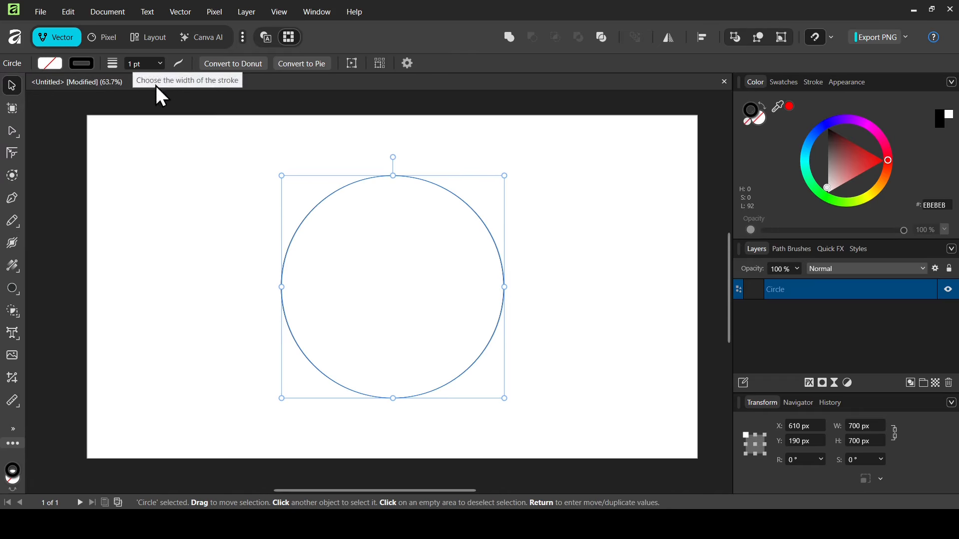
pyautogui.click(255, 284)
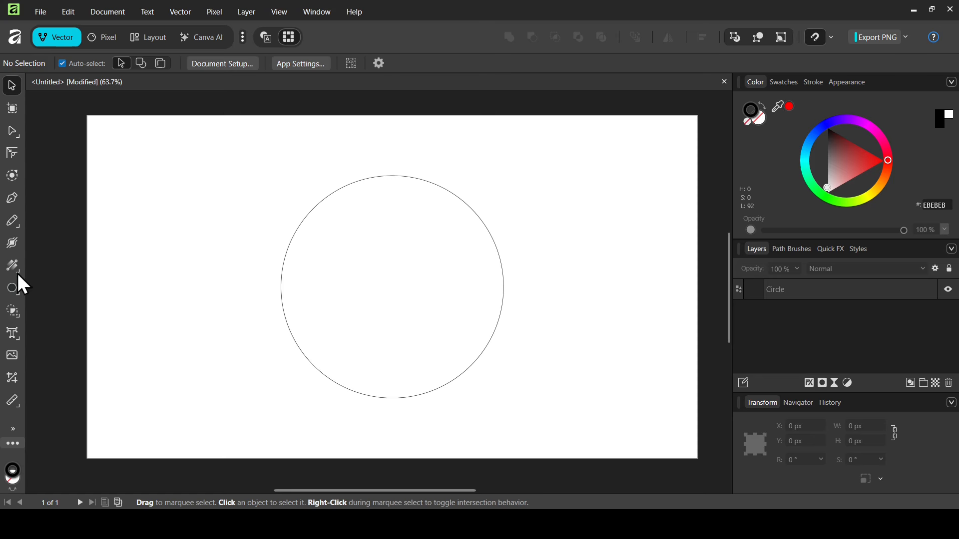
# Draw an unfilled rectangle about 1032 × 203 px across the upper half of the circle and set its stroke to 1 pt
pyautogui.click(16, 288)
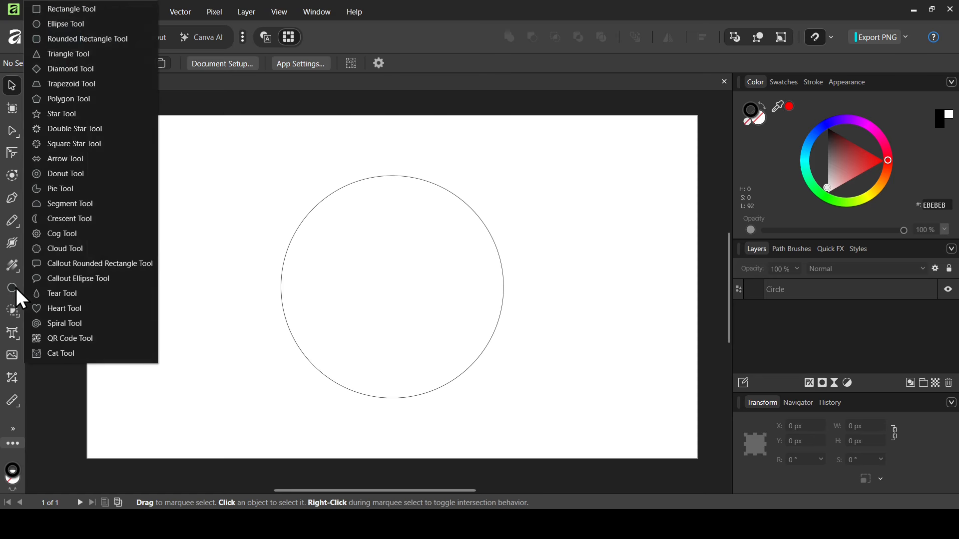
pyautogui.click(101, 15)
pyautogui.moveTo(202, 204); pyautogui.dragTo(530, 266)
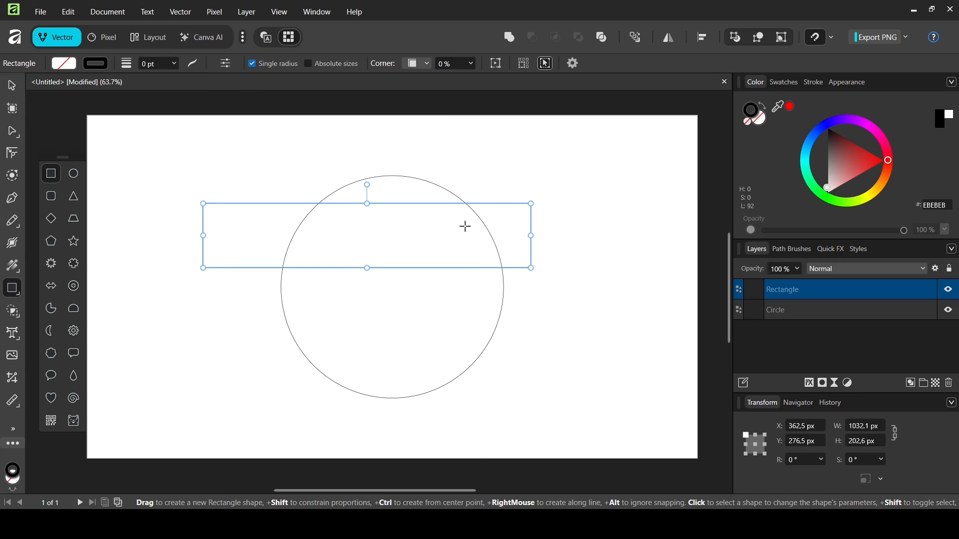
pyautogui.click(65, 63)
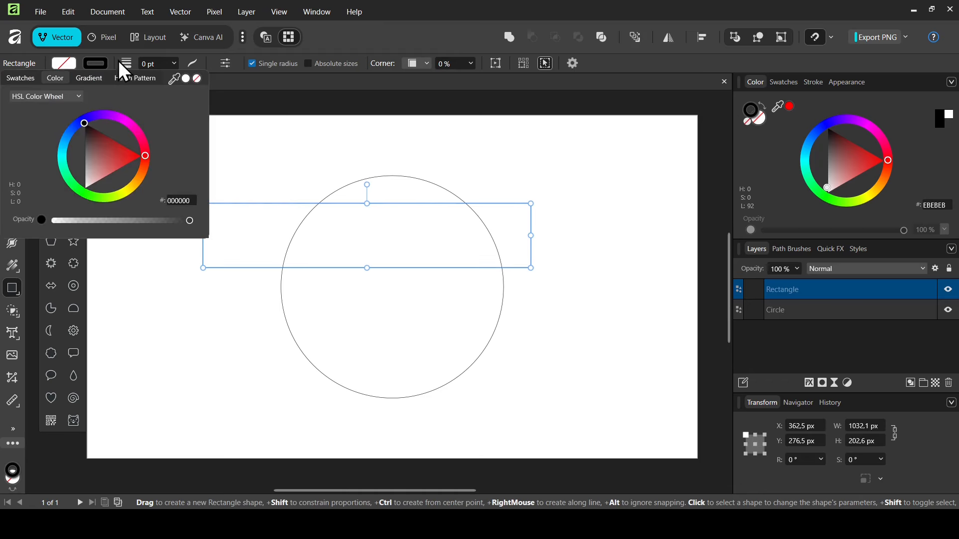
pyautogui.click(156, 64)
pyautogui.write('1')
pyautogui.press('Return')
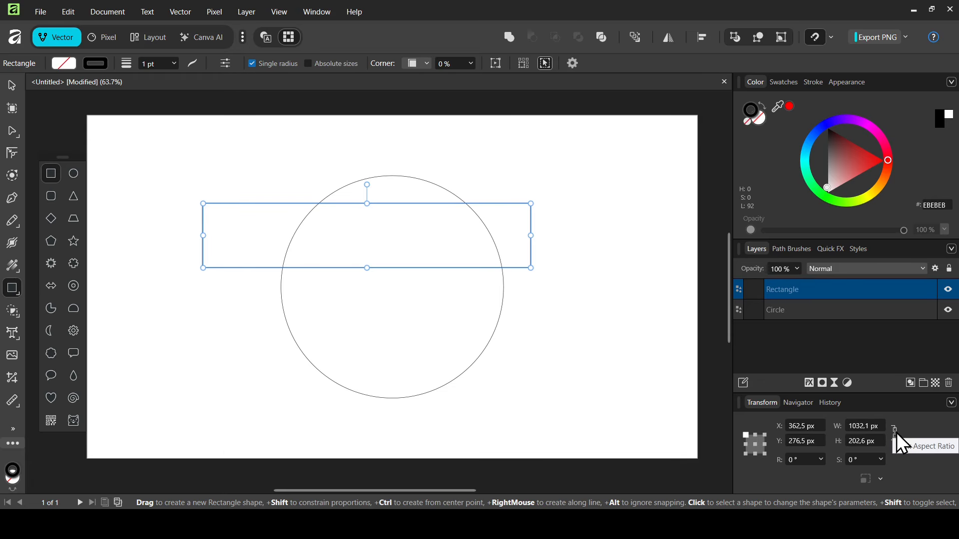
# Resize the rectangle without ratio lock to 700 px wide and about 141 px high, and centre it on the circle
pyautogui.click(896, 432)
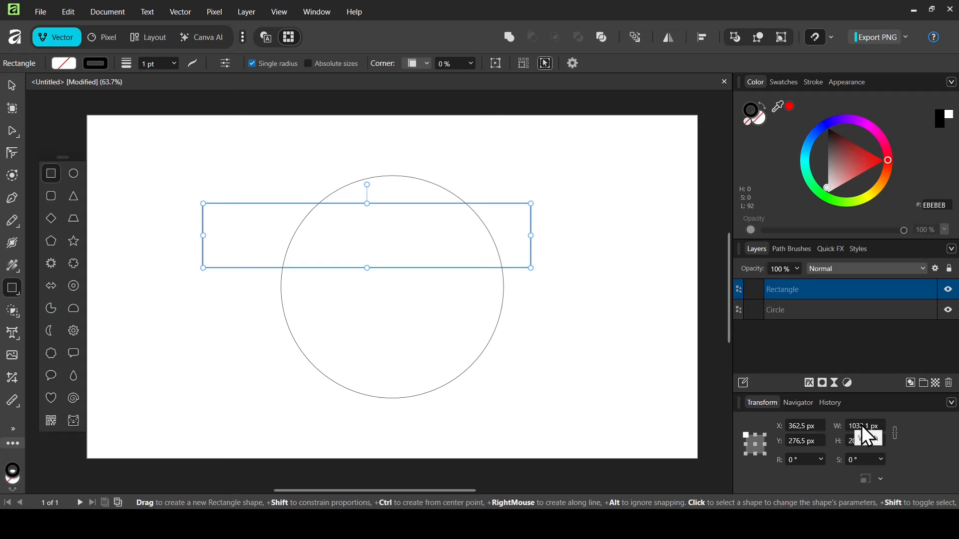
pyautogui.write('700')
pyautogui.press('Return')
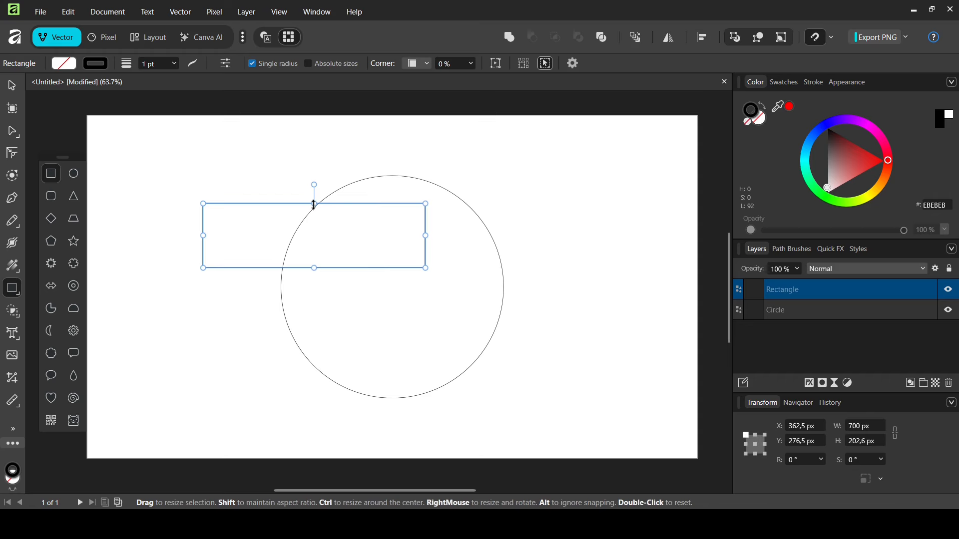
pyautogui.moveTo(314, 205); pyautogui.dragTo(314, 224)
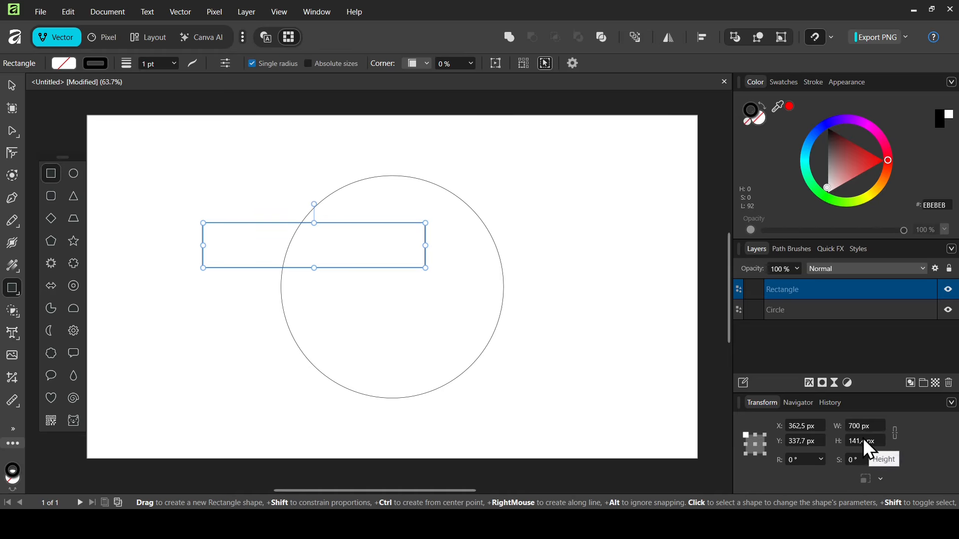
pyautogui.click(8, 87)
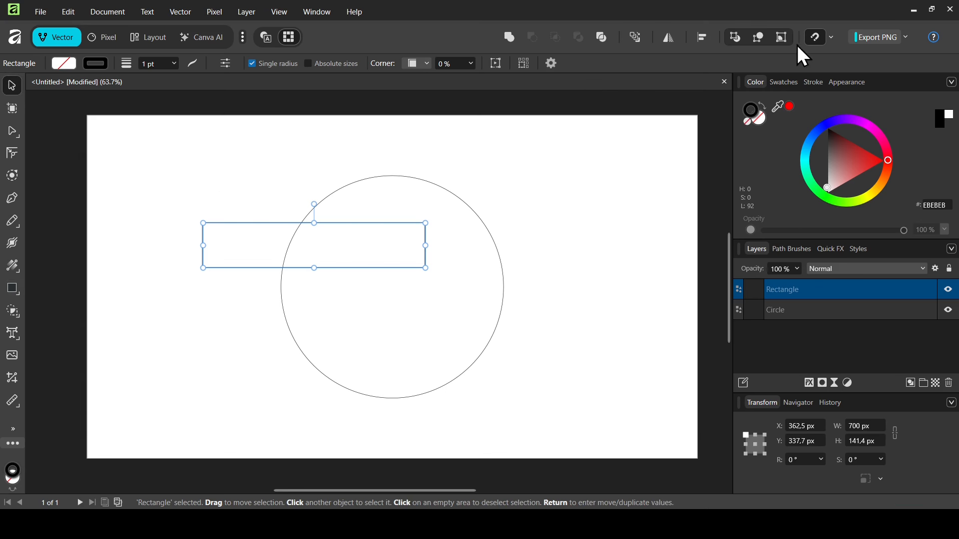
pyautogui.moveTo(355, 252); pyautogui.dragTo(432, 295)
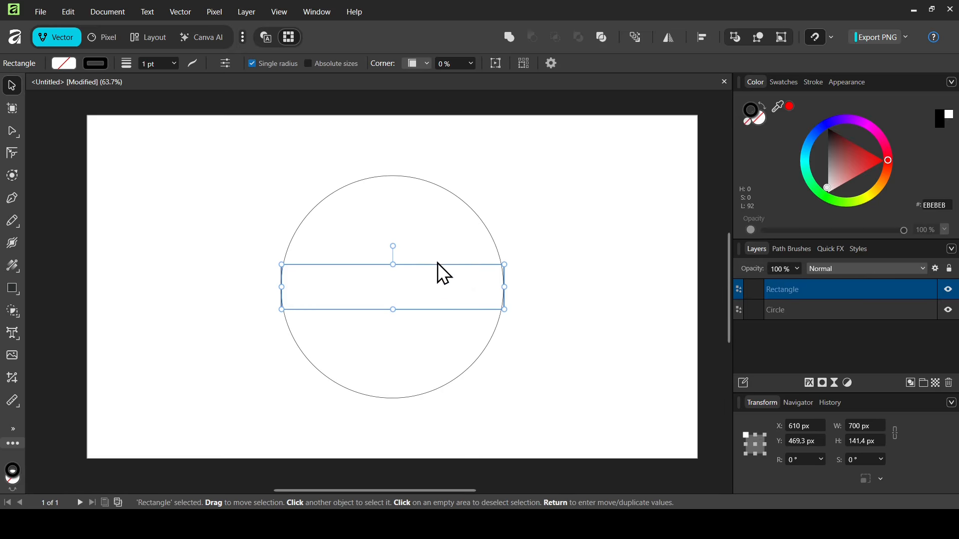
# Give the rectangle rounded corners with a 35 % radius
pyautogui.click(424, 67)
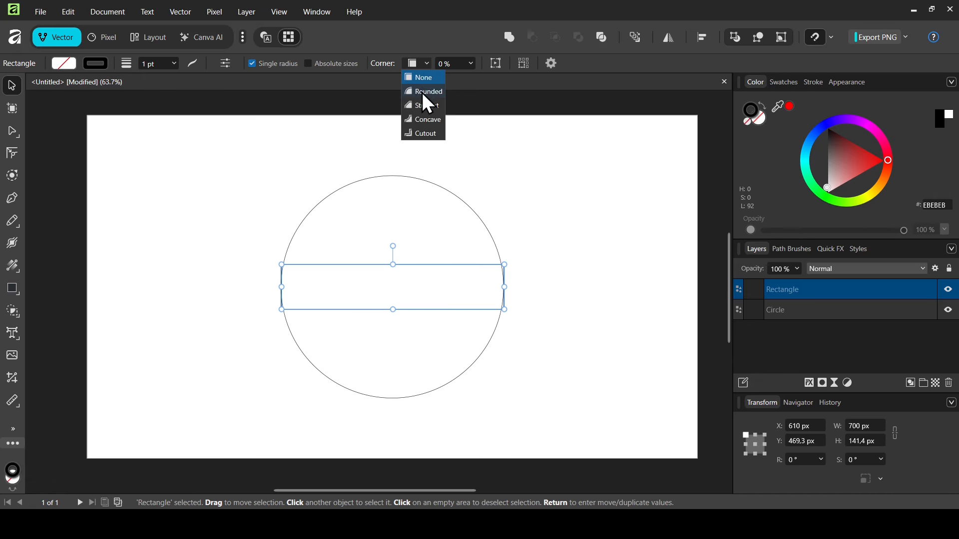
pyautogui.click(424, 91)
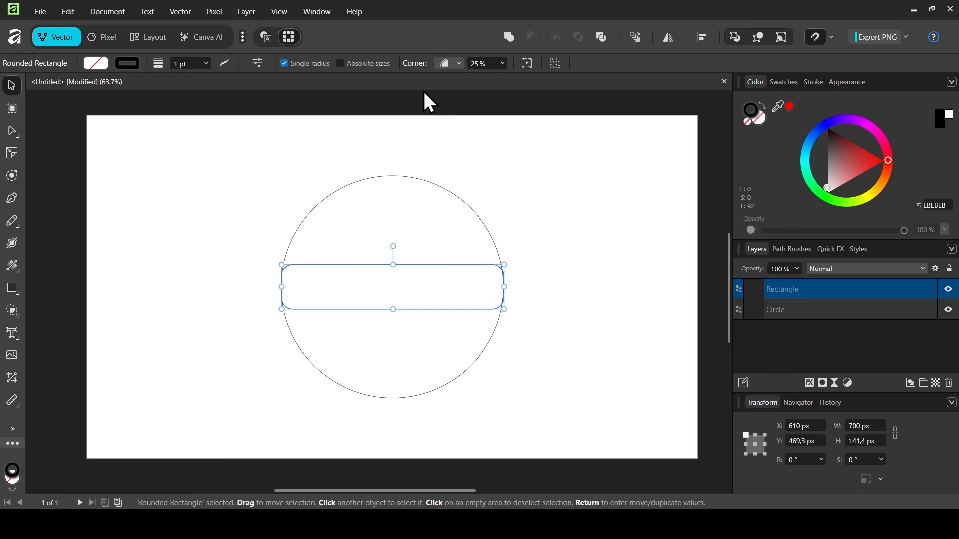
pyautogui.click(503, 64)
pyautogui.moveTo(505, 79)
pyautogui.mouseDown()
pyautogui.moveTo(532, 80)
pyautogui.moveTo(504, 80)
pyautogui.mouseUp()
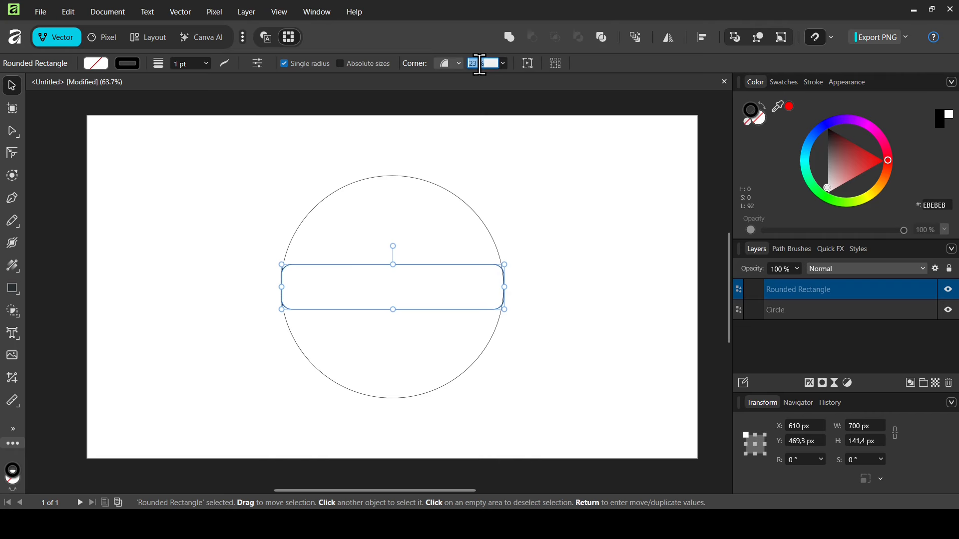
pyautogui.write('35')
pyautogui.press('Return')
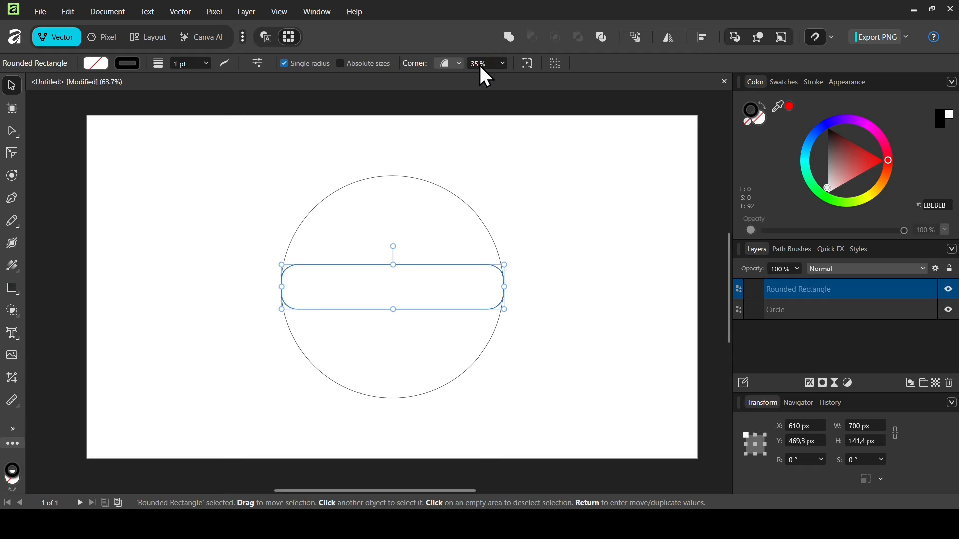
pyautogui.click(495, 110)
pyautogui.click(458, 267)
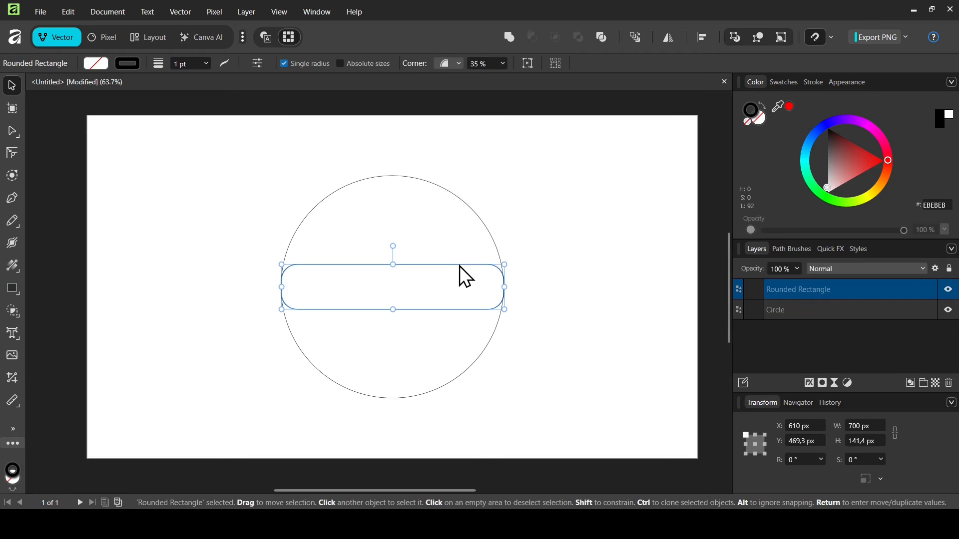
# Duplicate the rounded rectangle and rotate the copy 90° to form a cross inside the circle
pyautogui.press('a')
pyautogui.moveTo(428, 268)
pyautogui.mouseDown()
pyautogui.moveTo(406, 264)
pyautogui.moveTo(426, 265)
pyautogui.mouseUp()
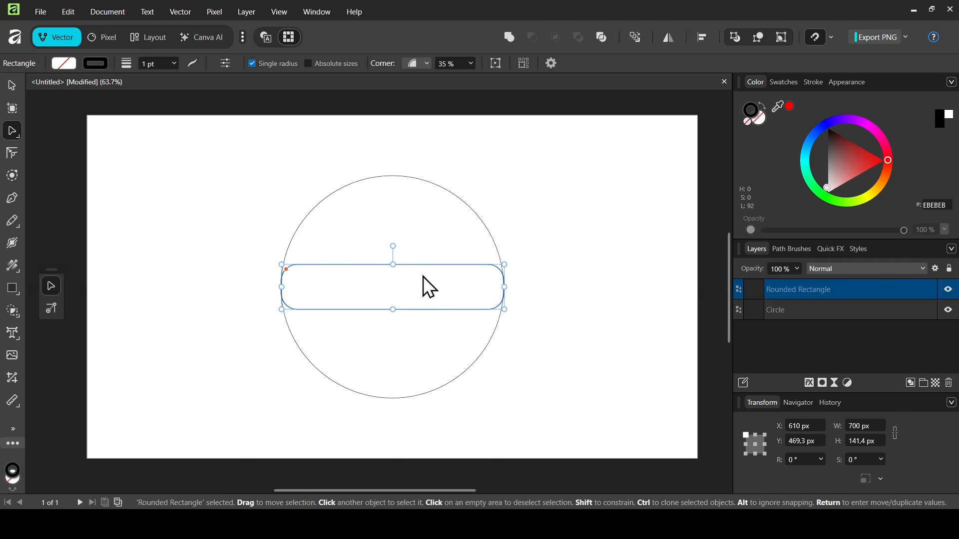
pyautogui.hotkey('ctrl', 'j')
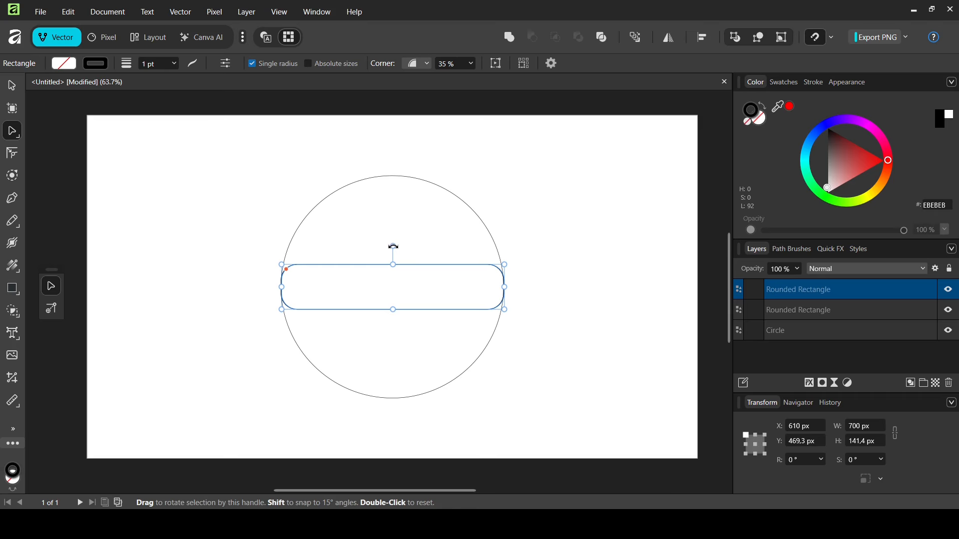
pyautogui.moveTo(389, 247); pyautogui.dragTo(272, 286)
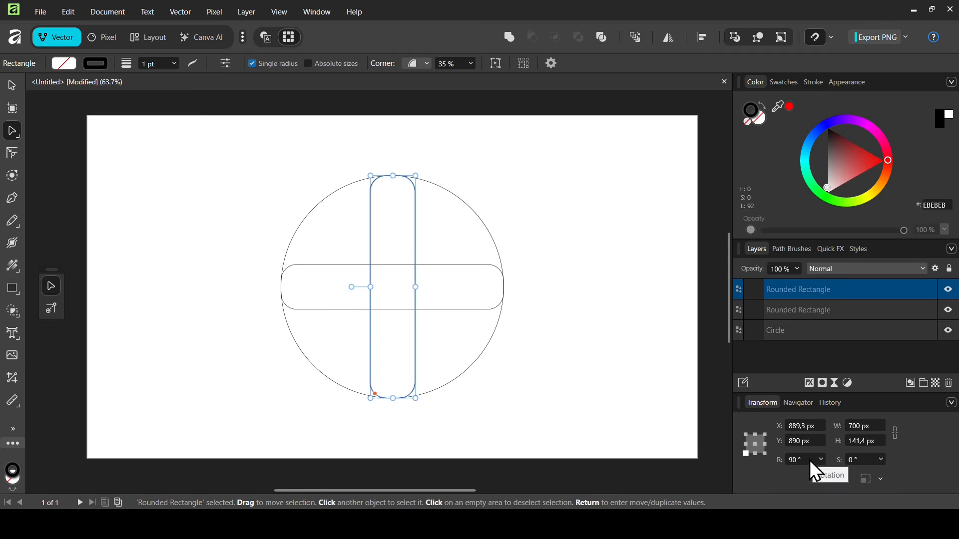
pyautogui.moveTo(413, 231); pyautogui.dragTo(413, 228)
# Select all three shapes and use Shape Builder to merge each arm of the cross with its counterclockwise neighbouring circle segment, forming four blades
pyautogui.click(13, 87)
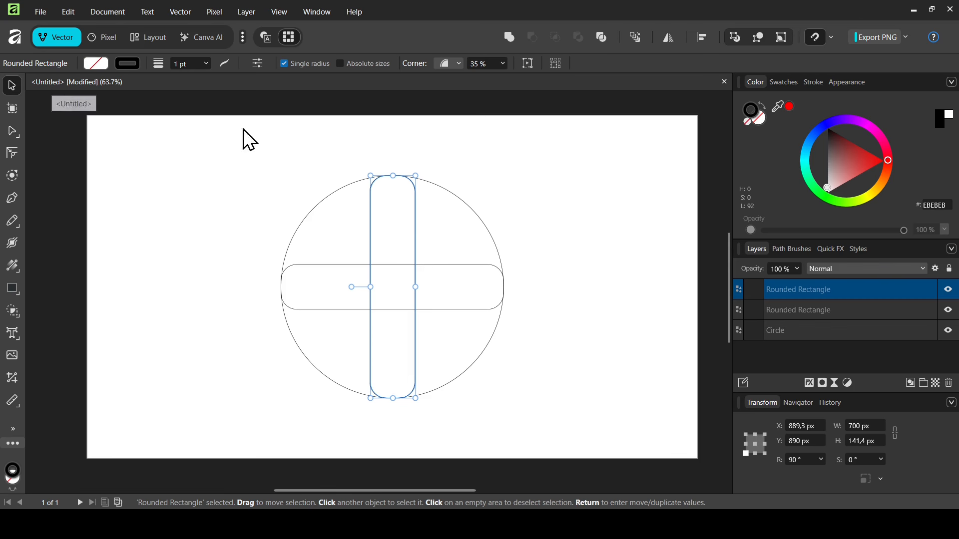
pyautogui.moveTo(209, 132); pyautogui.dragTo(596, 421)
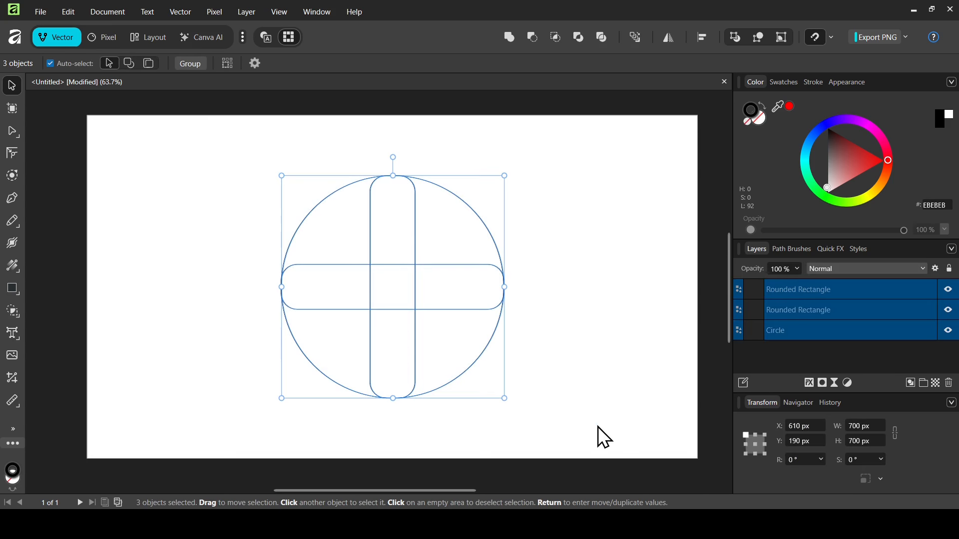
pyautogui.click(14, 313)
pyautogui.click(59, 311)
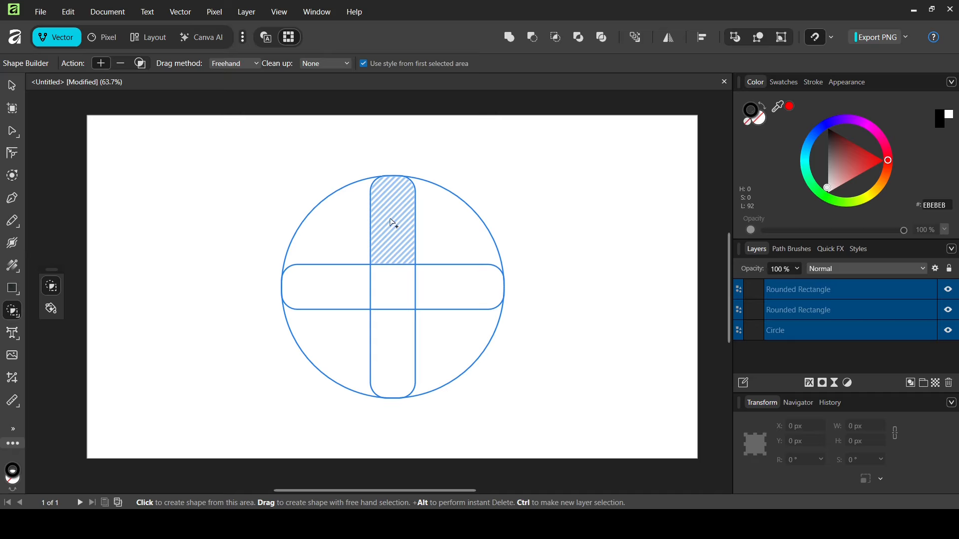
pyautogui.moveTo(391, 219); pyautogui.dragTo(342, 229)
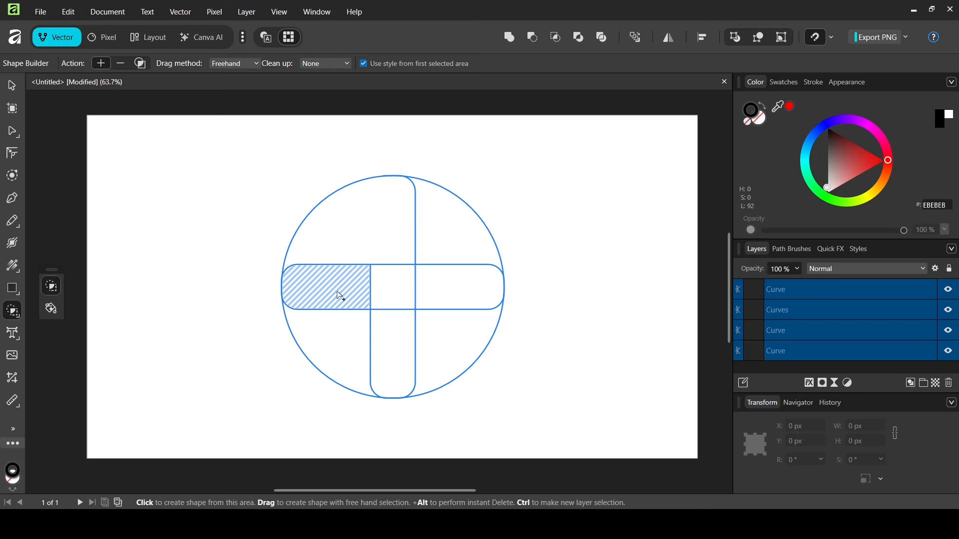
pyautogui.moveTo(341, 297); pyautogui.dragTo(346, 340)
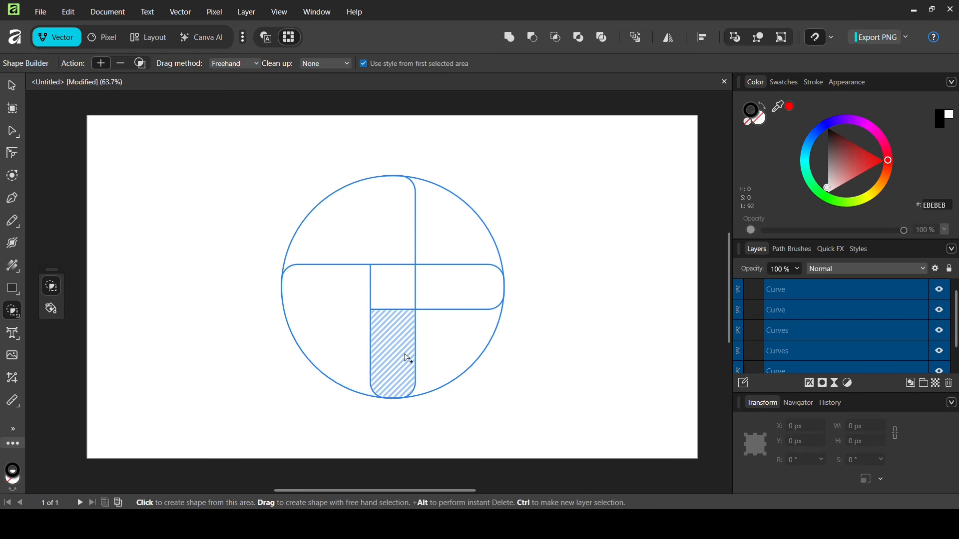
pyautogui.moveTo(407, 359); pyautogui.dragTo(456, 343)
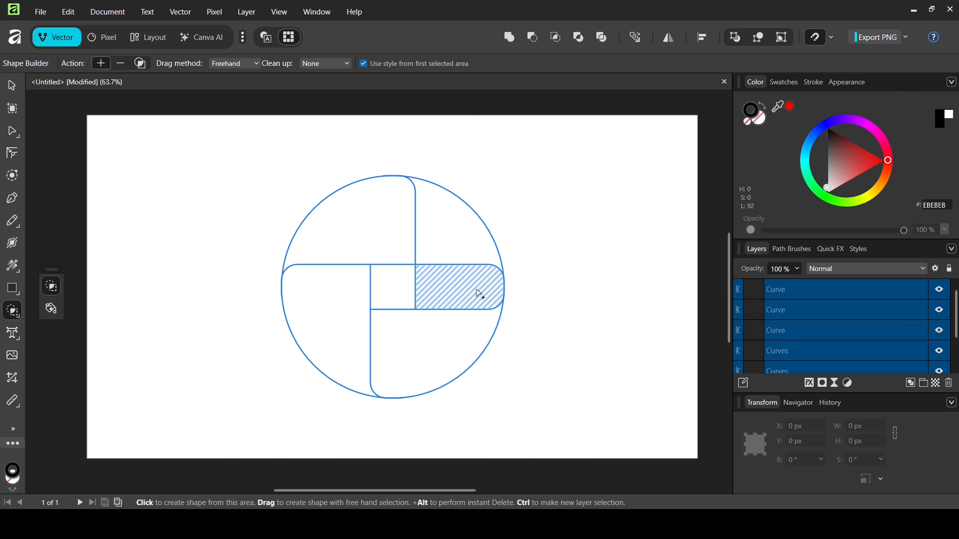
pyautogui.moveTo(479, 293); pyautogui.dragTo(462, 233)
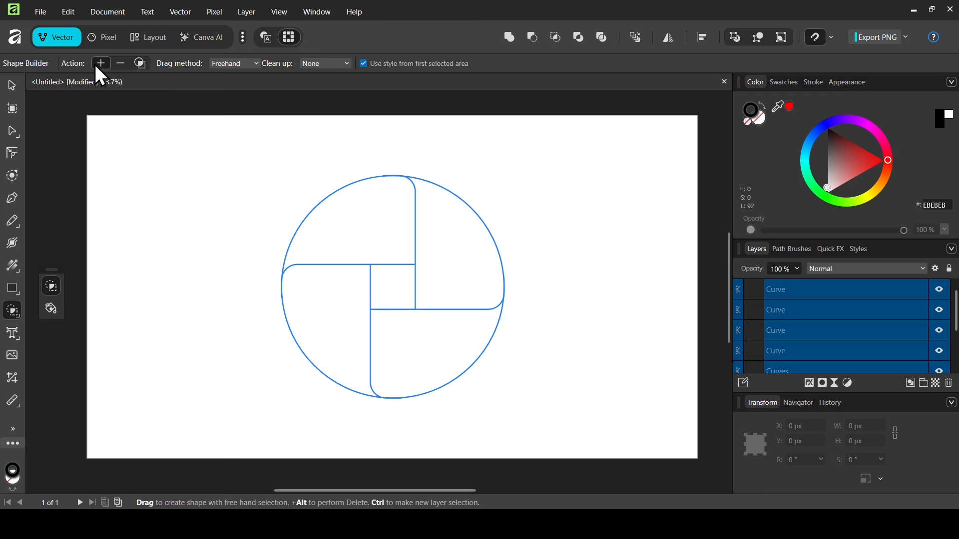
# Remove the small central square between the four blades with Shape Builder's subtract action and deselect everything
pyautogui.click(121, 62)
pyautogui.click(399, 284)
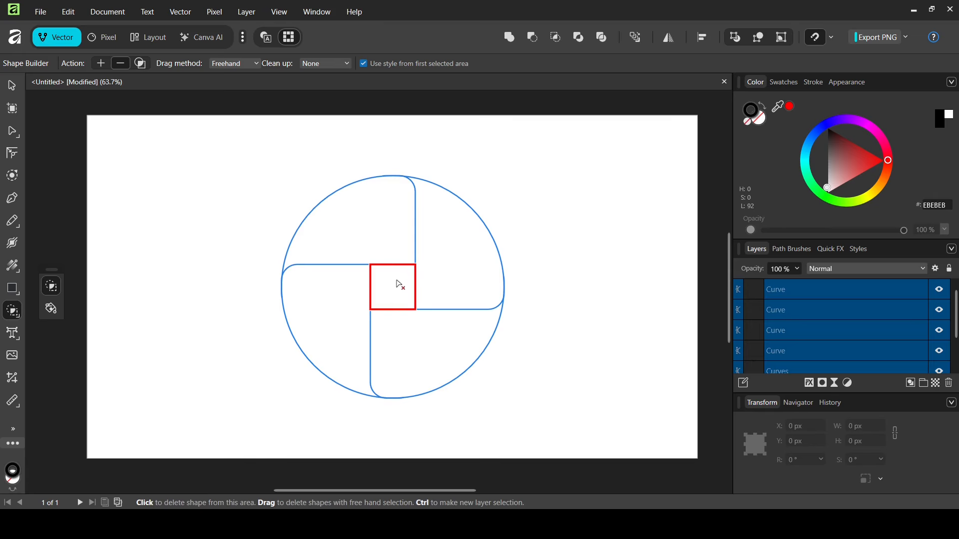
pyautogui.click(11, 87)
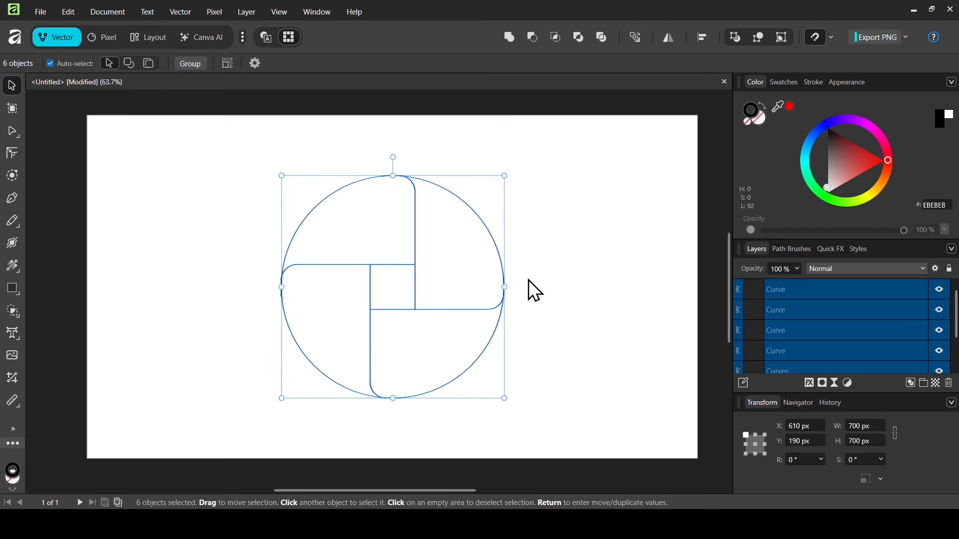
pyautogui.click(556, 222)
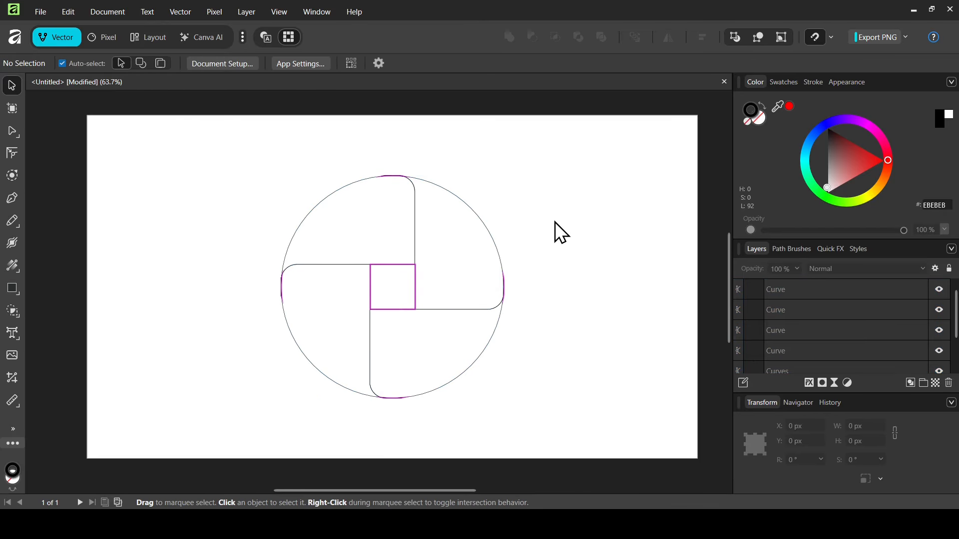
# Check each layer's shape and delete the two leftover Curves layers from the crossed rounded rectangles, keeping the four blade curves
pyautogui.click(827, 294)
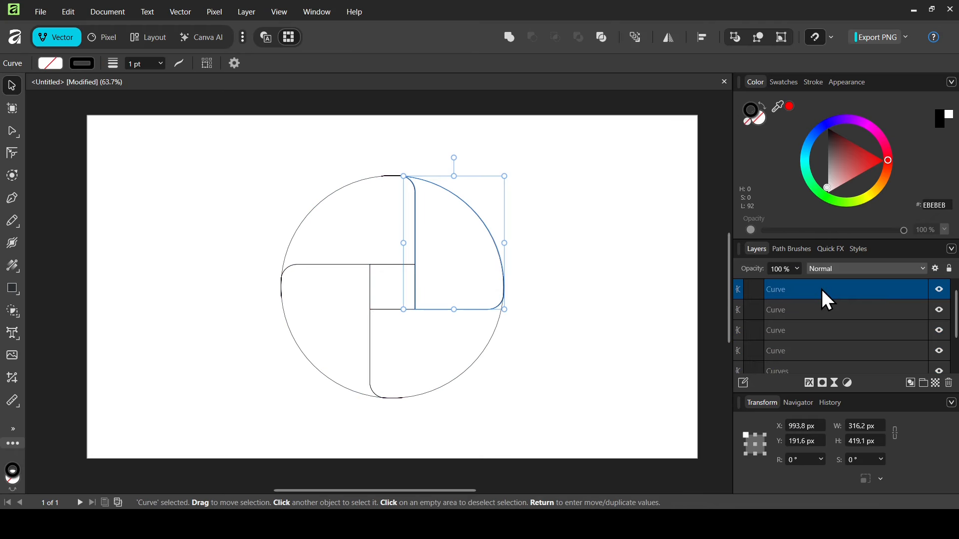
pyautogui.click(848, 310)
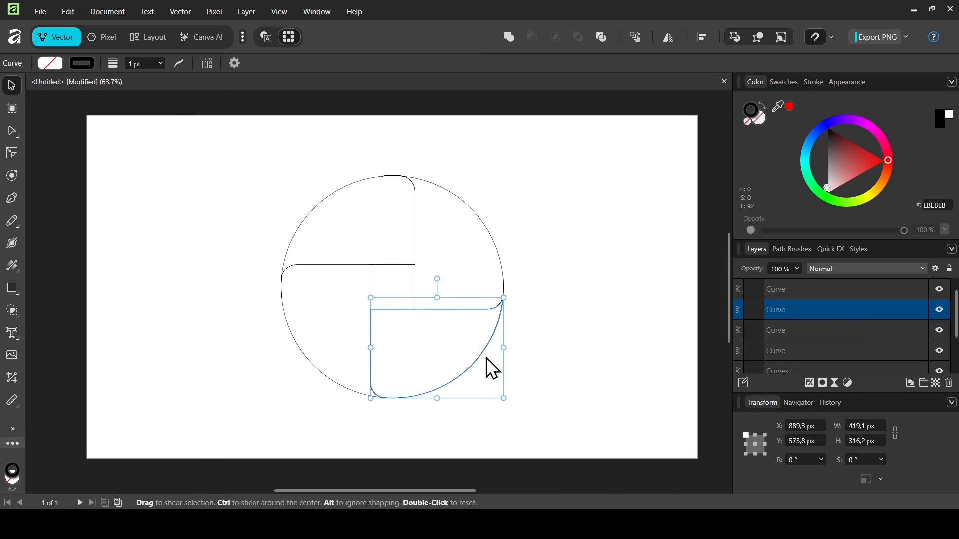
pyautogui.click(847, 342)
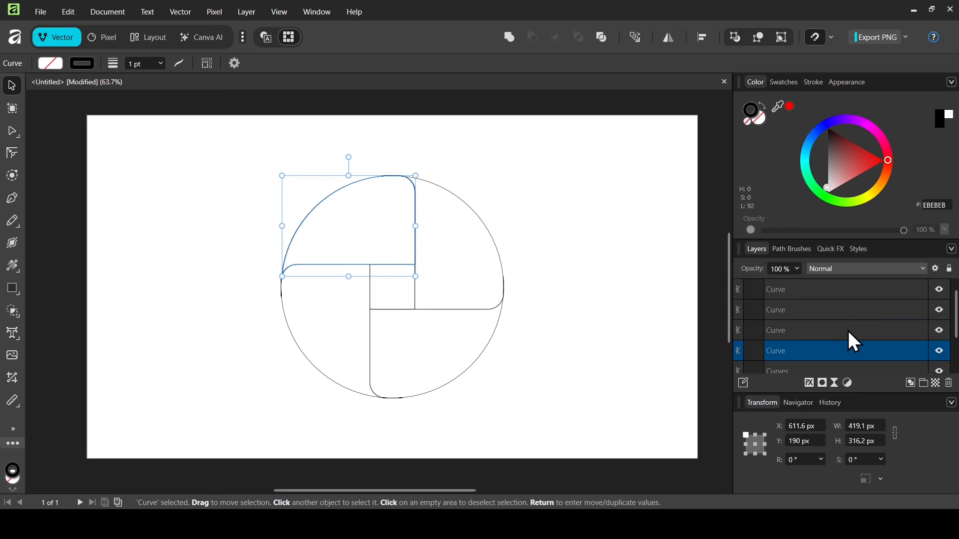
pyautogui.click(848, 330)
pyautogui.moveTo(956, 327); pyautogui.dragTo(955, 351)
pyautogui.click(871, 314)
pyautogui.click(871, 326)
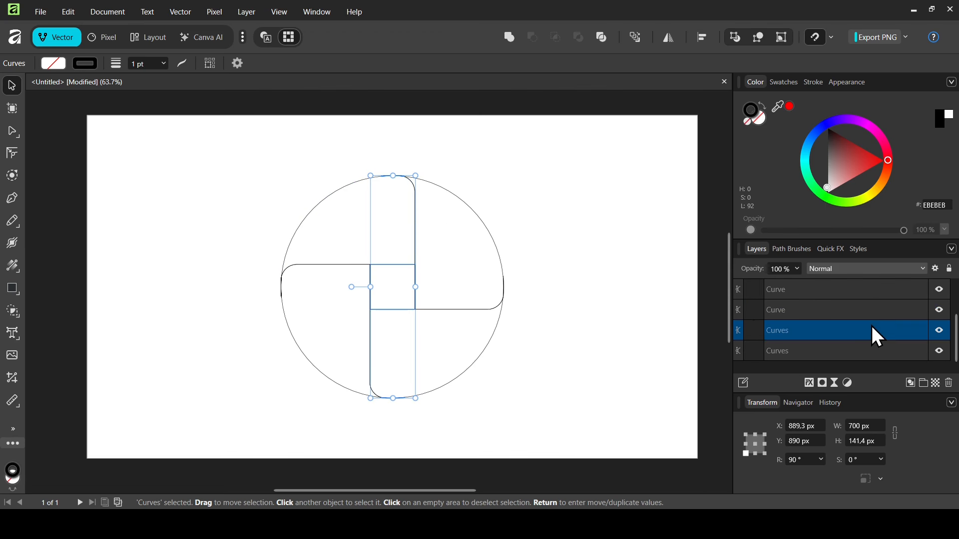
pyautogui.click(871, 345)
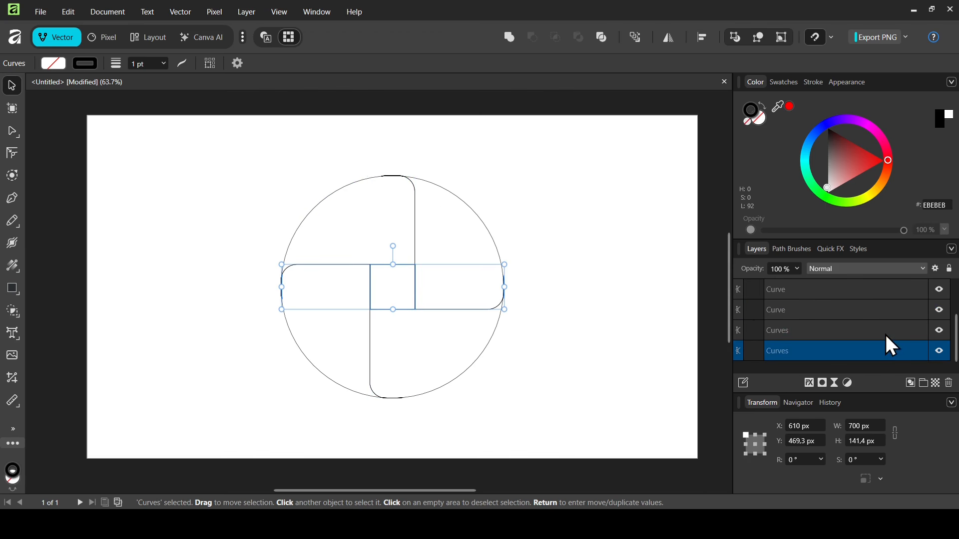
pyautogui.click(948, 384)
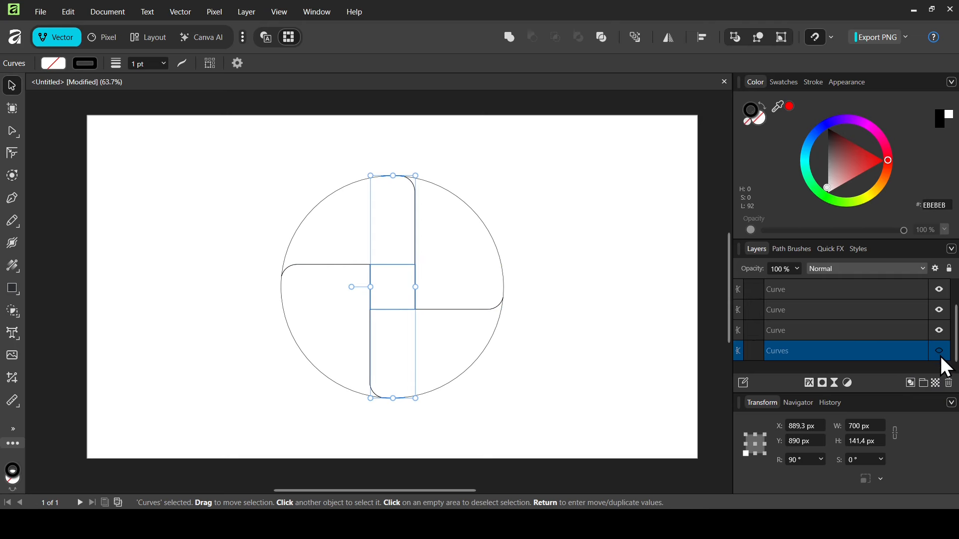
pyautogui.click(950, 382)
pyautogui.click(583, 313)
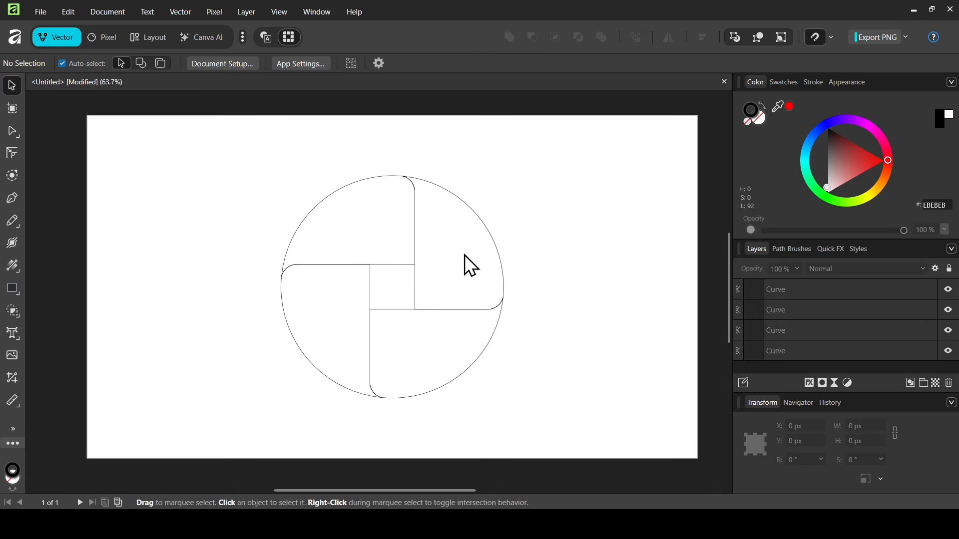
# Apply a linear gradient fill to the upper-left blade
pyautogui.click(345, 192)
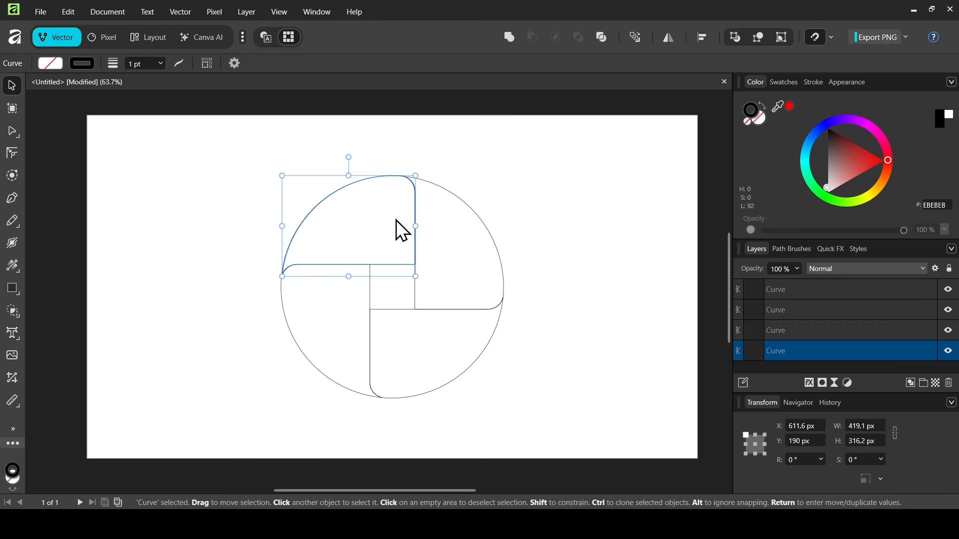
pyautogui.click(16, 264)
pyautogui.click(59, 265)
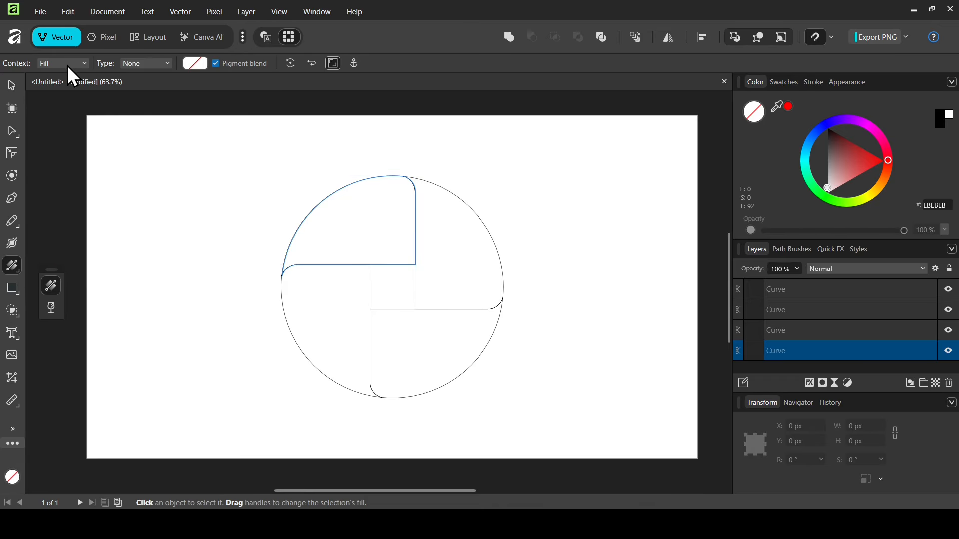
pyautogui.click(143, 64)
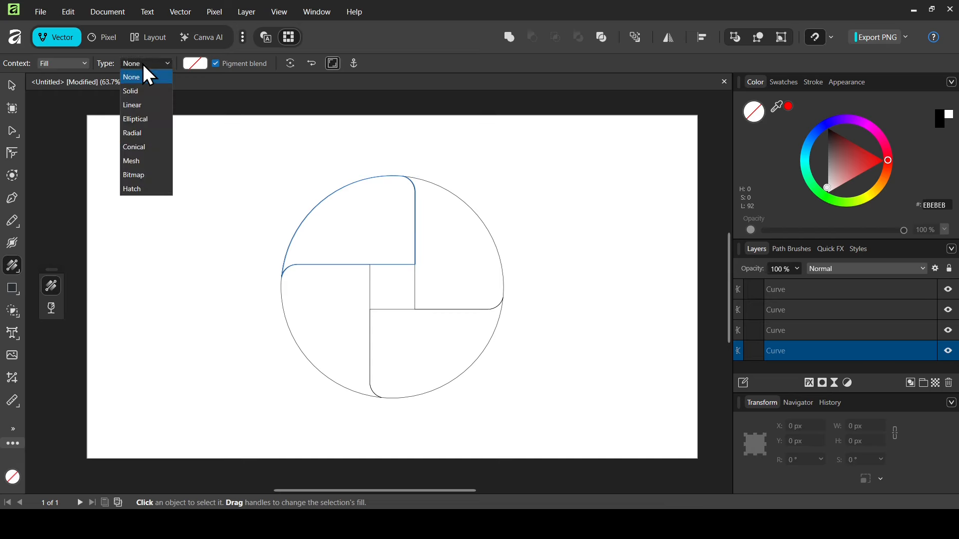
pyautogui.click(143, 106)
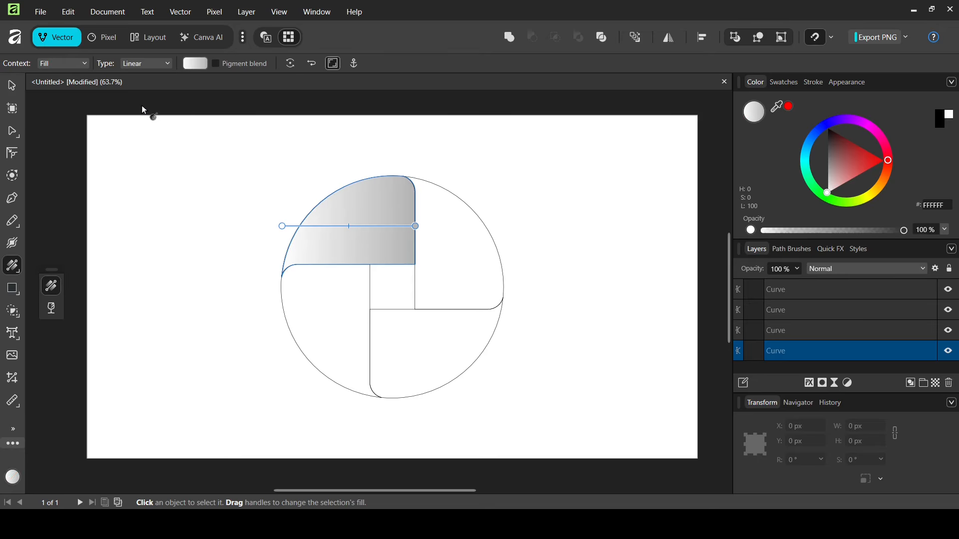
# Colour the upper-left blade's gradient from red FF1000 at the outer edge to black 000000 at the inner edge, starting it slightly inside the blade
pyautogui.click(415, 226)
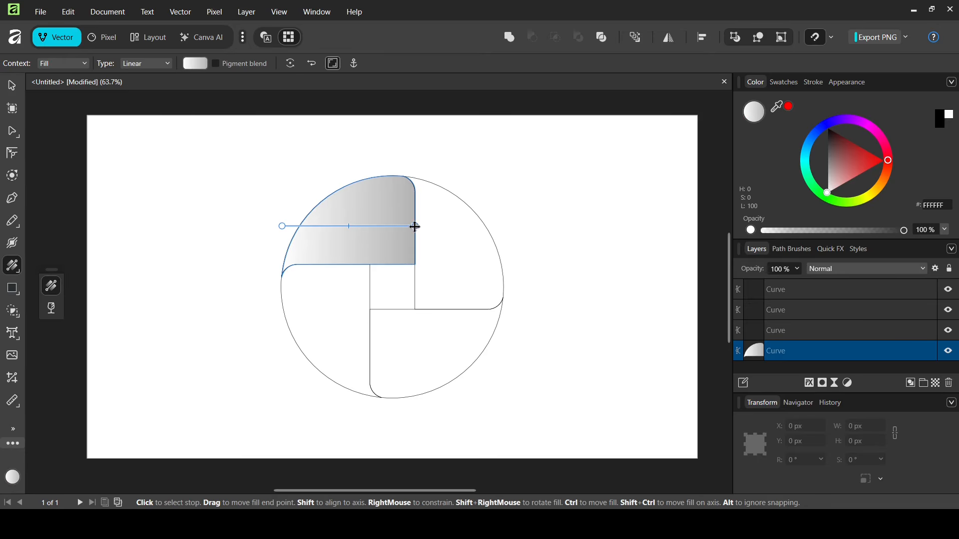
pyautogui.moveTo(862, 141); pyautogui.dragTo(813, 115)
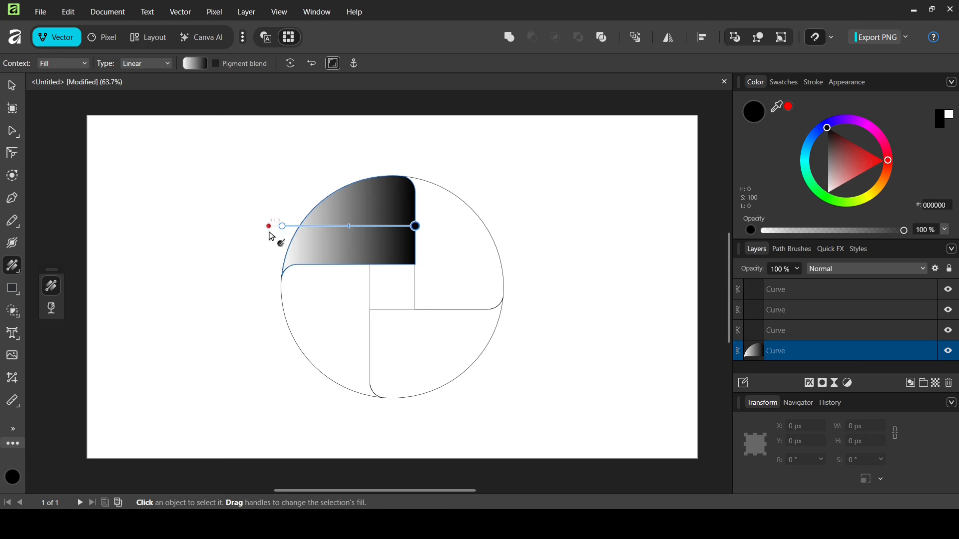
pyautogui.moveTo(281, 226); pyautogui.dragTo(299, 225)
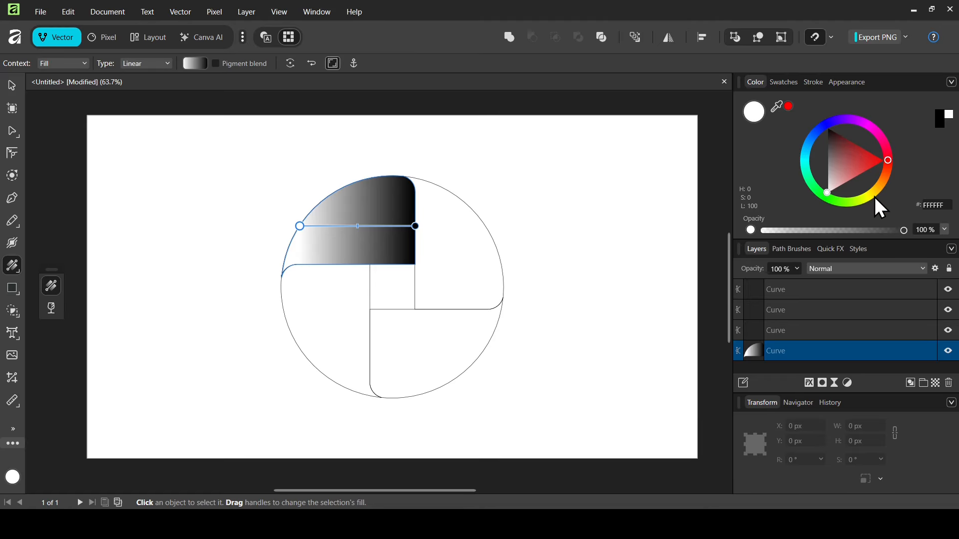
pyautogui.moveTo(874, 197); pyautogui.dragTo(885, 164)
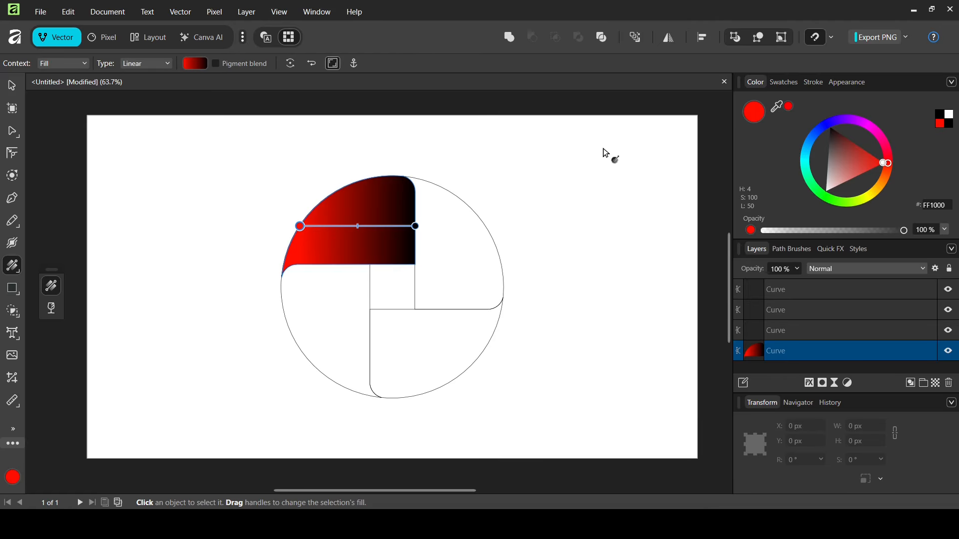
# Copy the upper-left blade's style and paste it onto all four blades
pyautogui.click(13, 85)
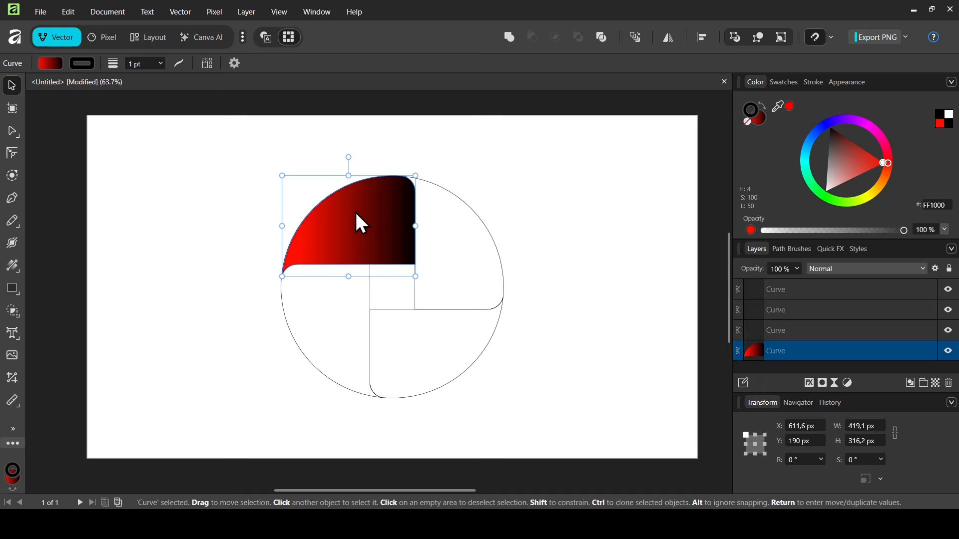
pyautogui.moveTo(216, 151); pyautogui.dragTo(587, 427)
pyautogui.click(69, 14)
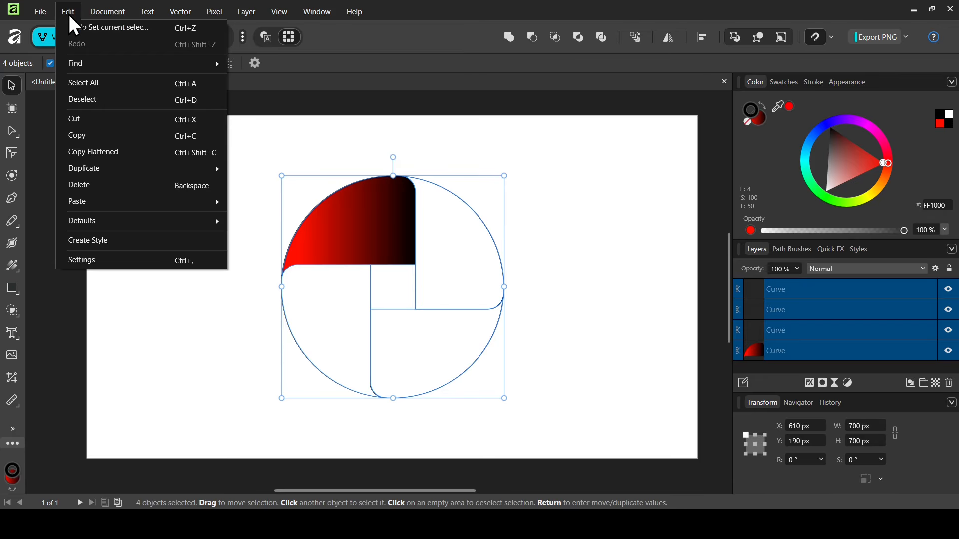
pyautogui.moveTo(114, 205)
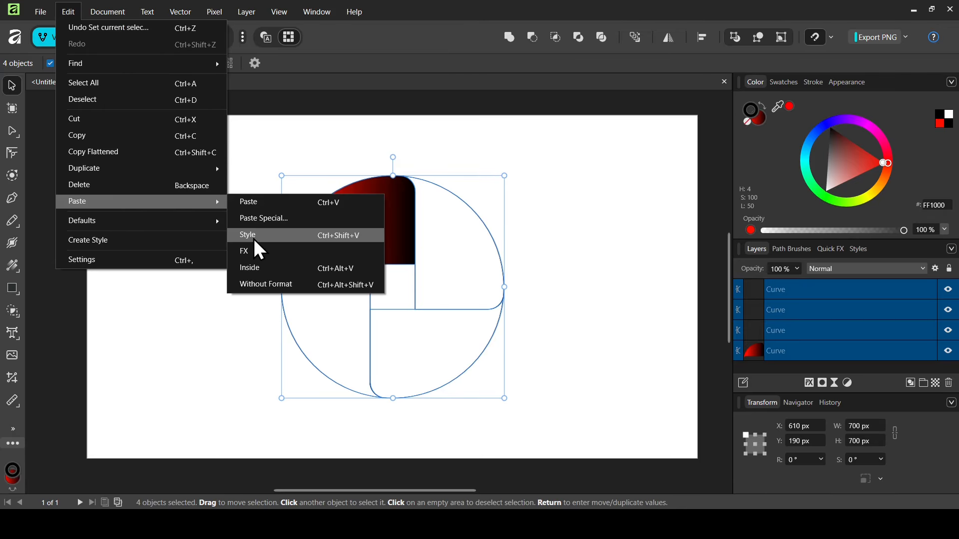
pyautogui.click(330, 234)
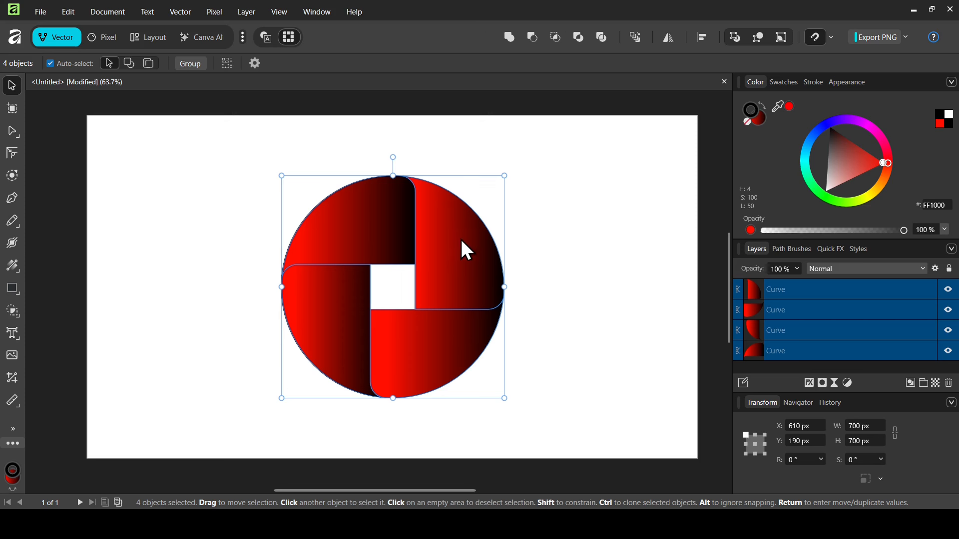
pyautogui.click(575, 215)
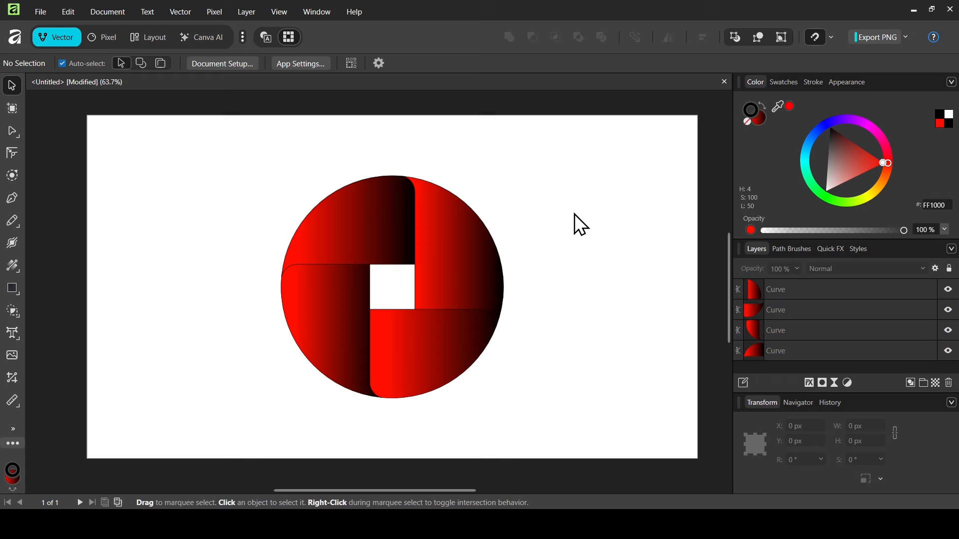
# Turn the lower-left blade's gradient vertical, with black above the blade's upper edge and red near its lower end
pyautogui.click(324, 303)
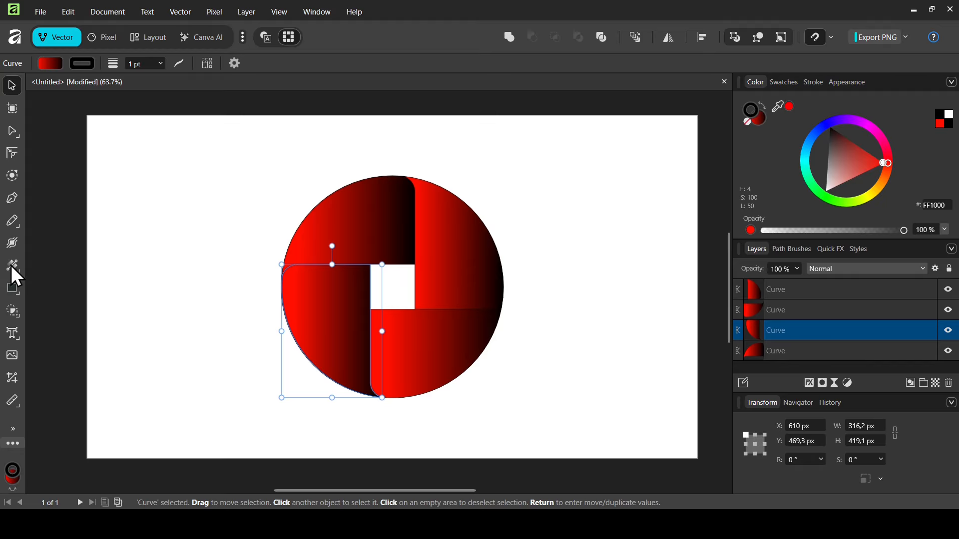
pyautogui.moveTo(17, 276)
pyautogui.click(45, 263)
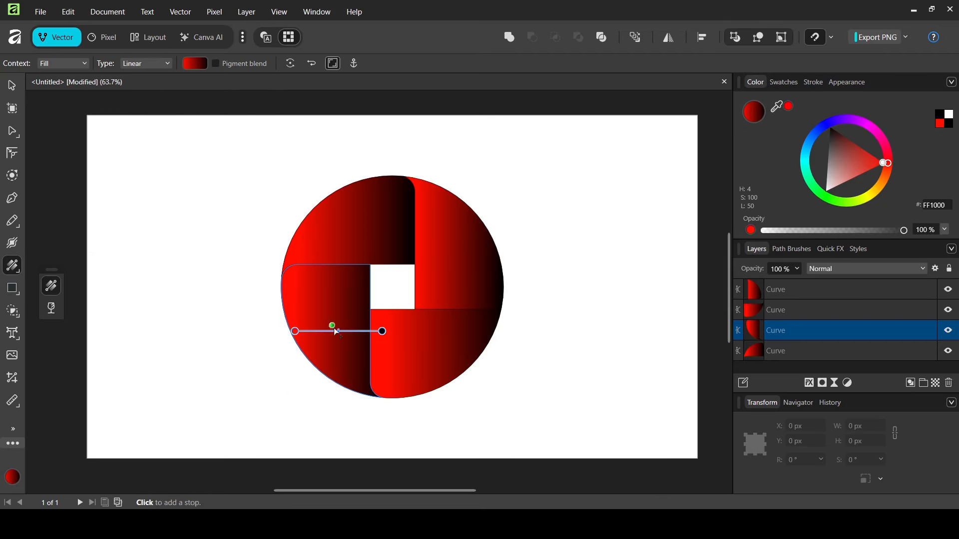
pyautogui.moveTo(382, 331); pyautogui.dragTo(333, 264)
pyautogui.moveTo(295, 331); pyautogui.dragTo(332, 380)
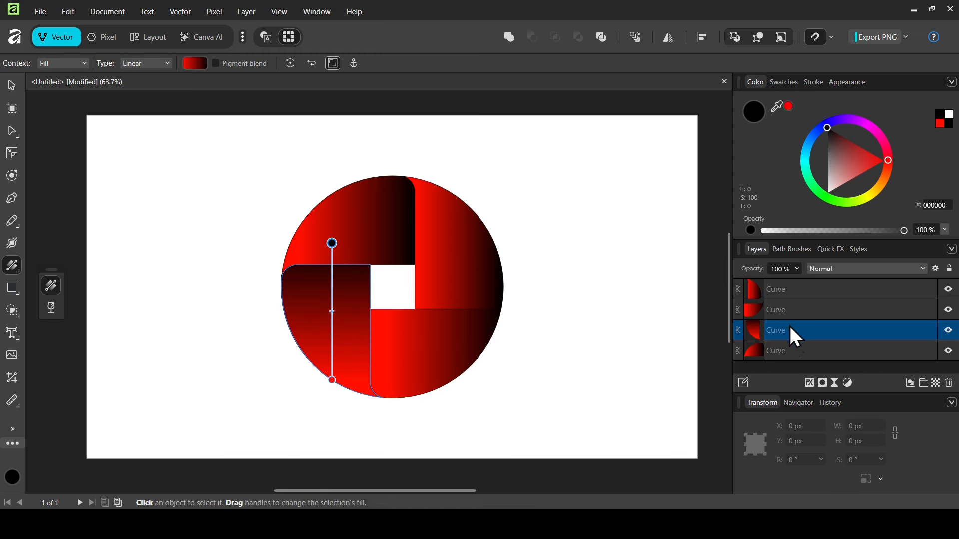
# Reverse the lower-right blade's horizontal gradient to run black to red, and turn the upper-right blade's gradient vertical with black at its lower edge
pyautogui.click(789, 315)
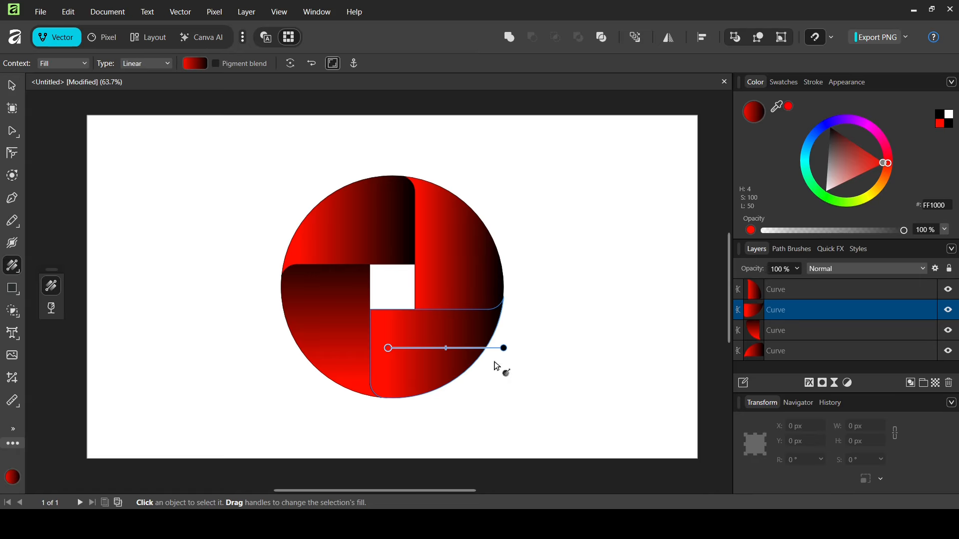
pyautogui.moveTo(504, 349); pyautogui.dragTo(462, 348)
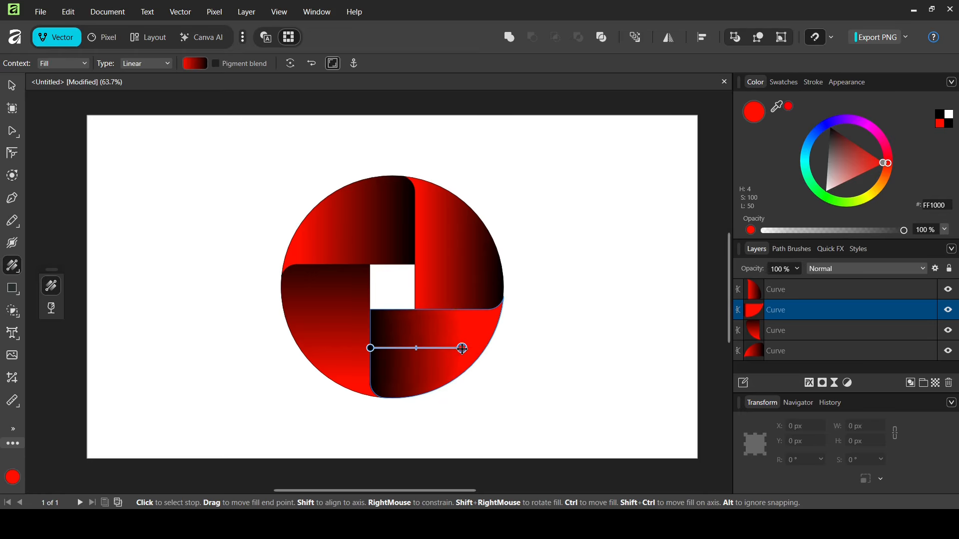
pyautogui.click(795, 289)
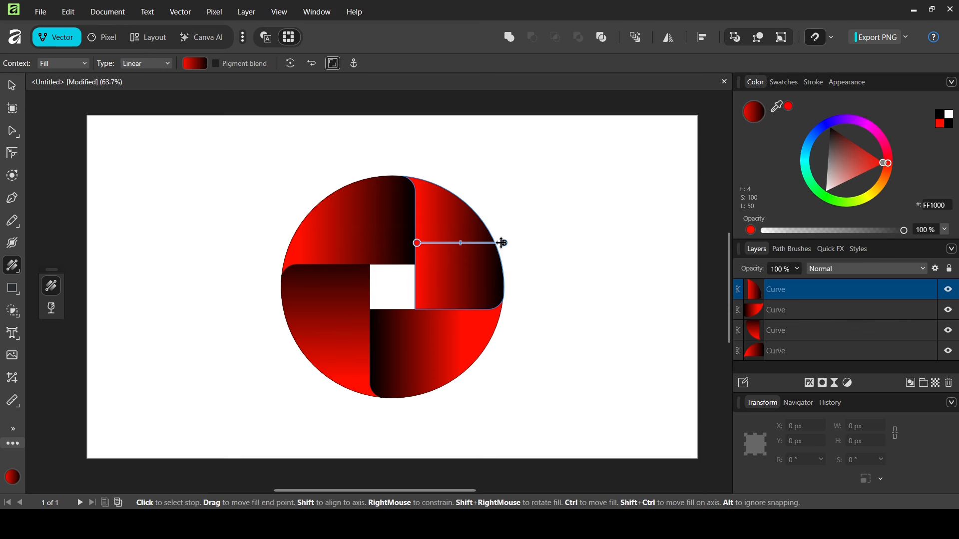
pyautogui.moveTo(505, 243); pyautogui.dragTo(463, 310)
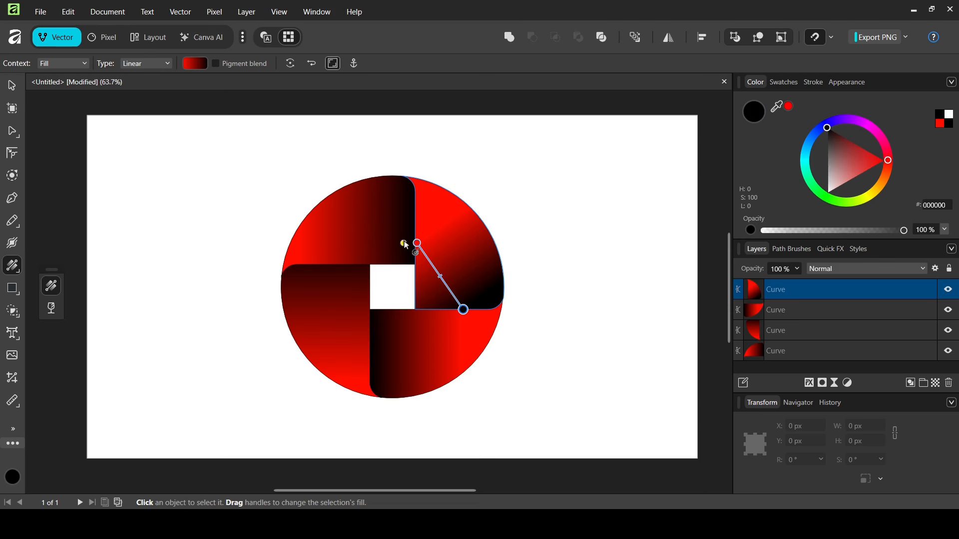
pyautogui.moveTo(418, 243); pyautogui.dragTo(462, 217)
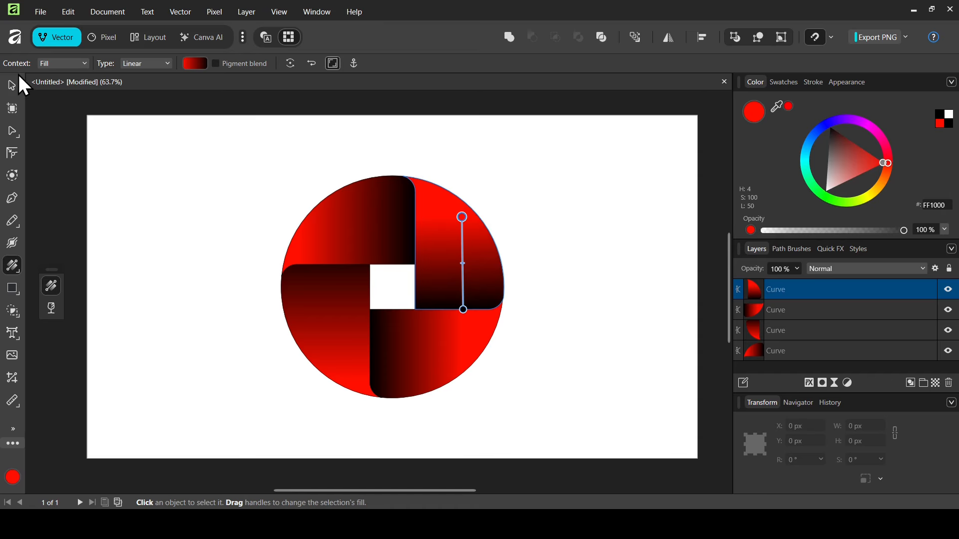
pyautogui.click(12, 85)
pyautogui.click(226, 214)
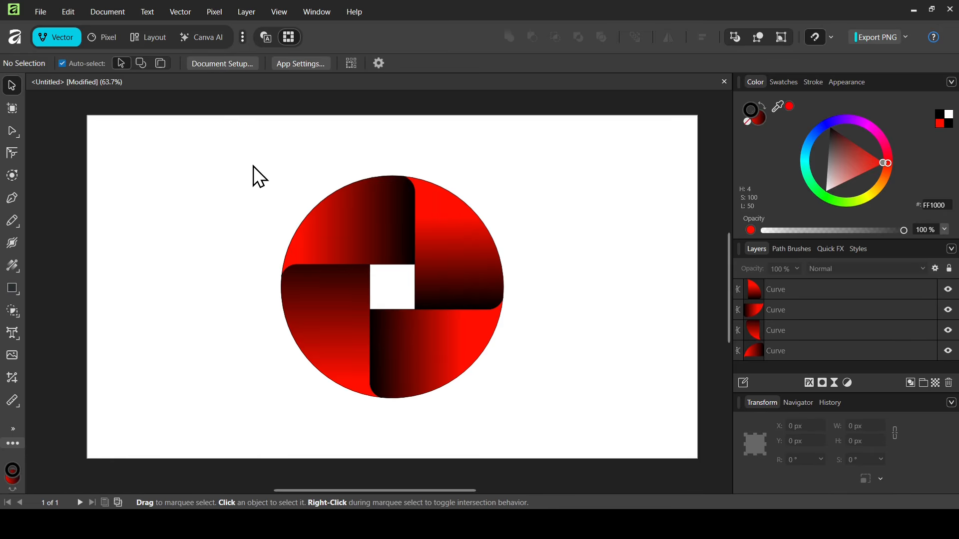
# Group the four blades and set the group's stroke width to 0 pt
pyautogui.moveTo(227, 151); pyautogui.dragTo(566, 413)
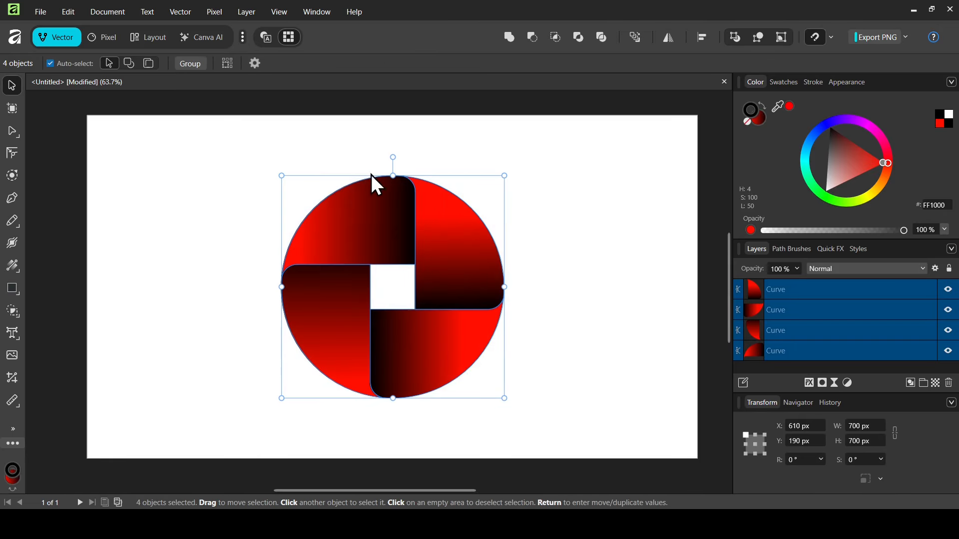
pyautogui.click(195, 64)
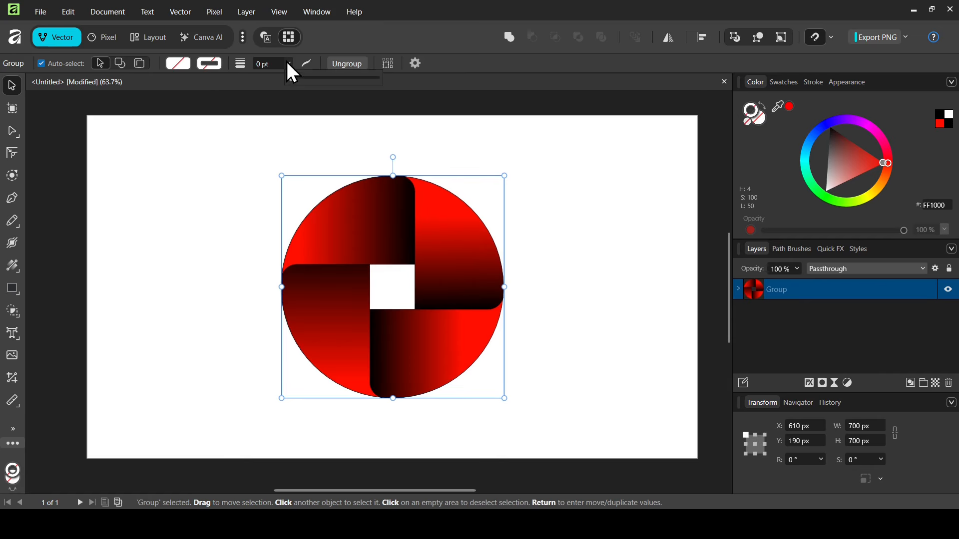
pyautogui.moveTo(289, 80)
pyautogui.mouseDown()
pyautogui.moveTo(348, 81)
pyautogui.moveTo(263, 84)
pyautogui.mouseUp()
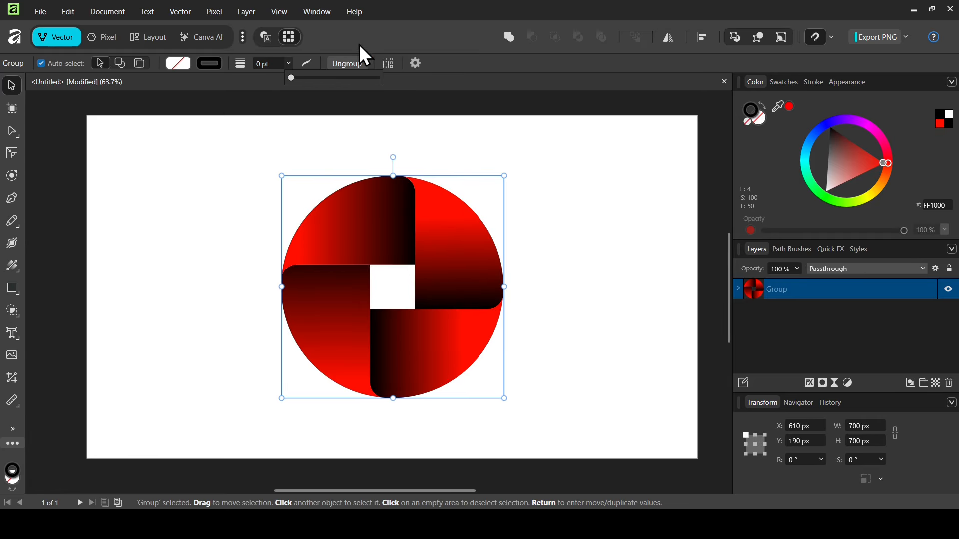
# Expand the grouped blades with a 1 px contour offset to close the gaps between them
pyautogui.click(13, 174)
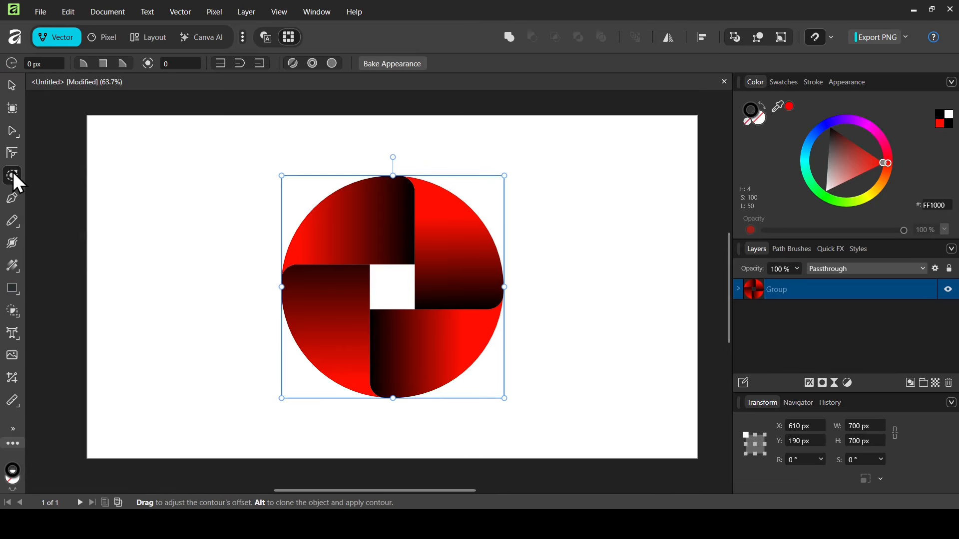
pyautogui.click(46, 64)
pyautogui.write('1')
pyautogui.press('Return')
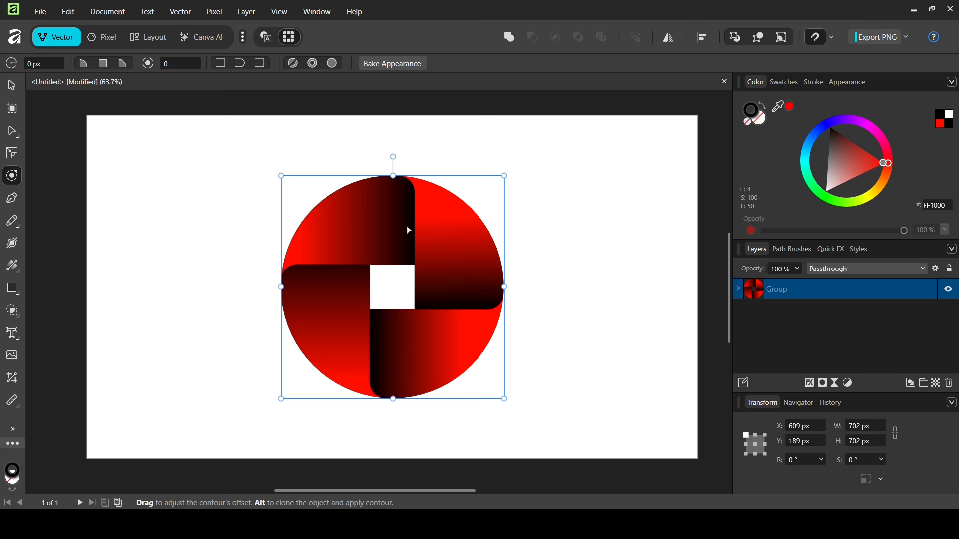
pyautogui.press('v')
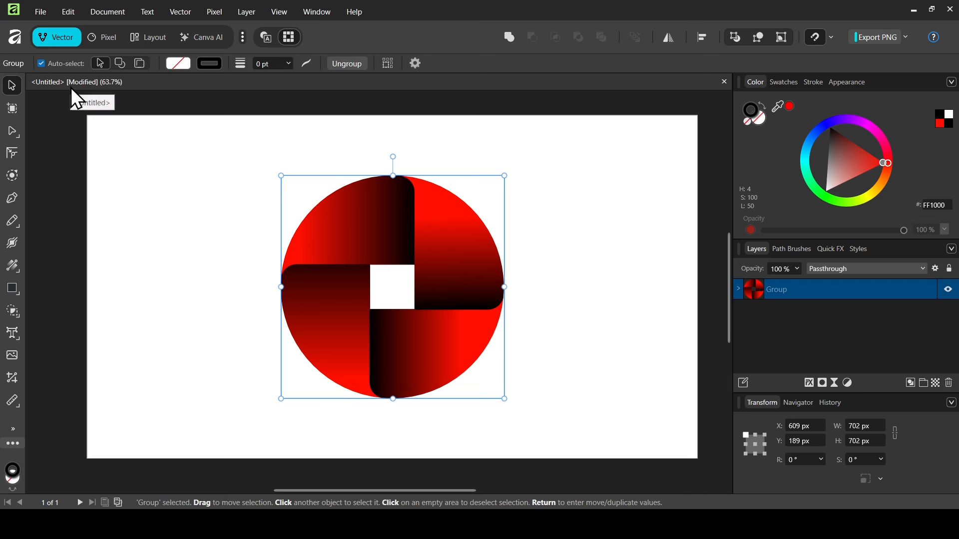